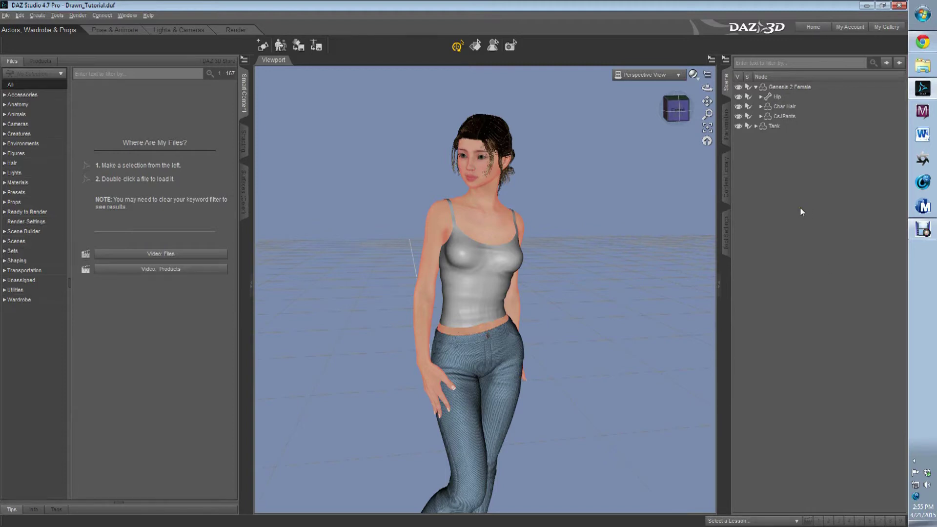
# Switch to Chrome and view the DAZ 3D store pages for Visual Style Shaders and Camera Magic: ToonyCam Pro.
pyautogui.click(922, 42)
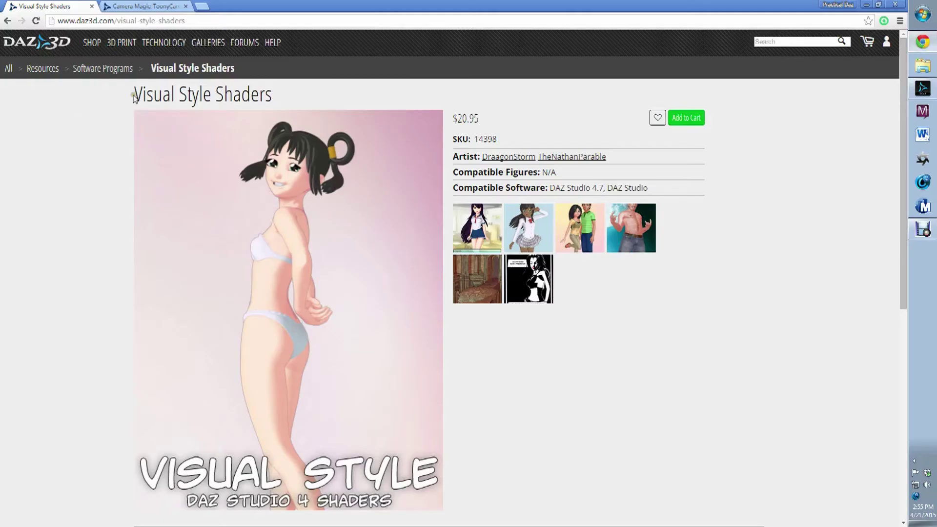
pyautogui.moveTo(133, 92); pyautogui.dragTo(279, 96)
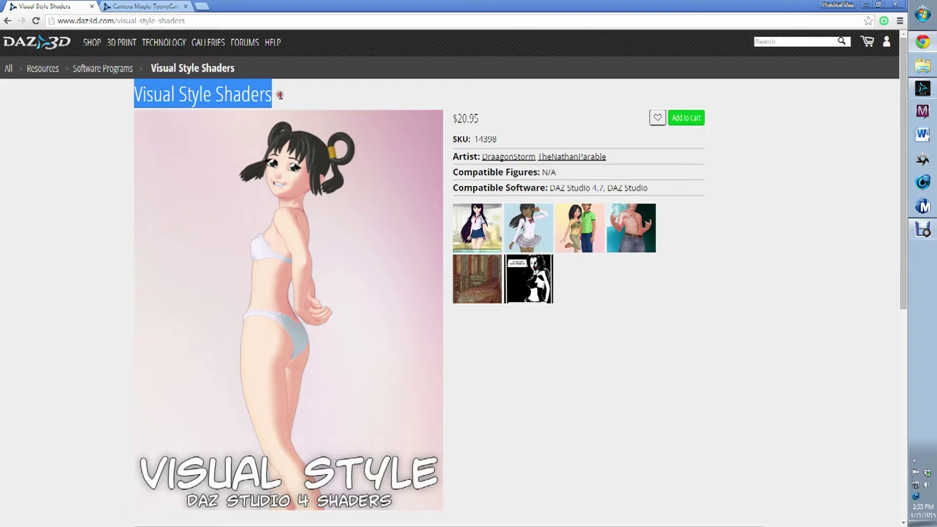
pyautogui.click(169, 9)
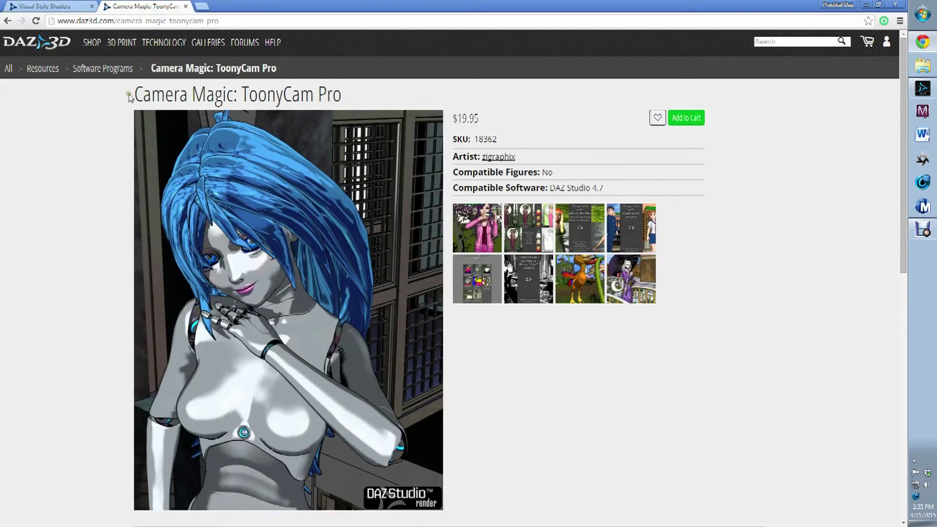
pyautogui.moveTo(135, 94); pyautogui.dragTo(342, 95)
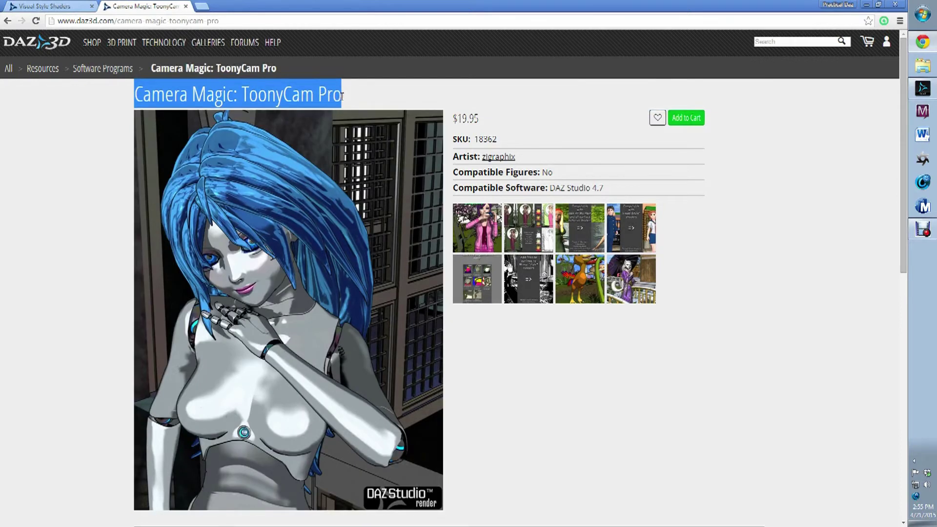
pyautogui.click(94, 9)
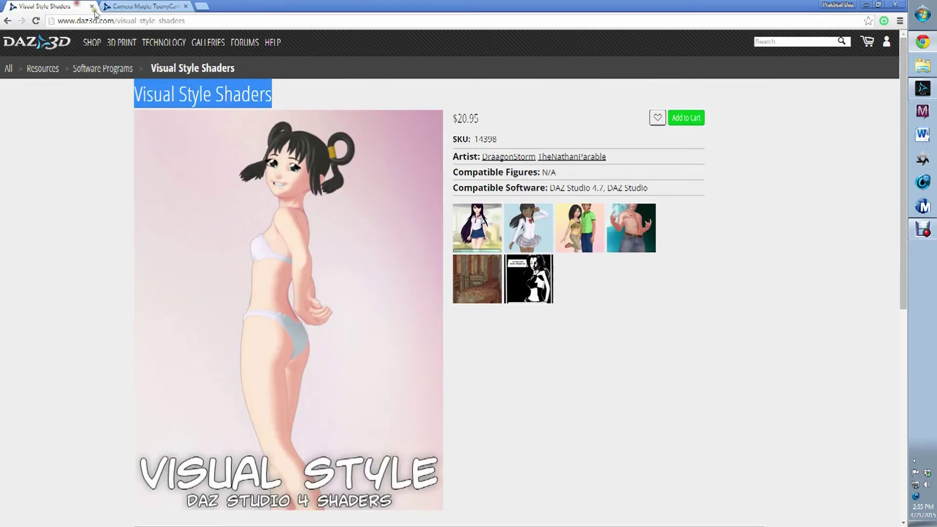
pyautogui.click(447, 96)
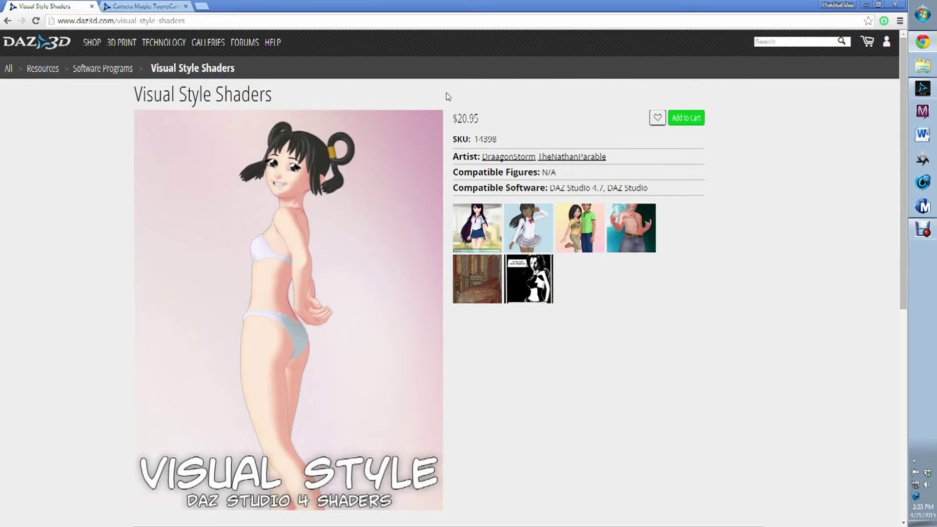
# Return to DAZ Studio and select the Skin surface group of Genesis 2 Female, expanding its individual surfaces.
pyautogui.click(922, 88)
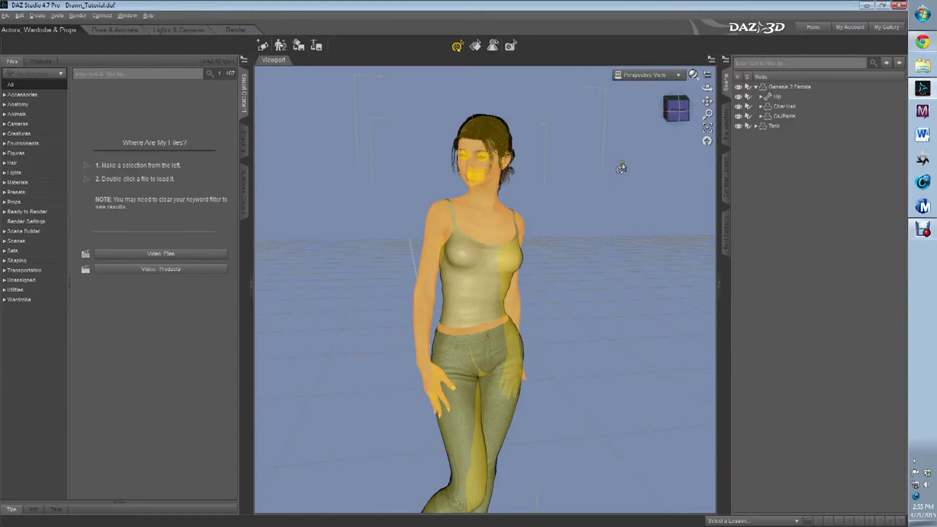
pyautogui.moveTo(676, 108)
pyautogui.mouseDown()
pyautogui.moveTo(664, 109)
pyautogui.moveTo(675, 109)
pyautogui.mouseUp()
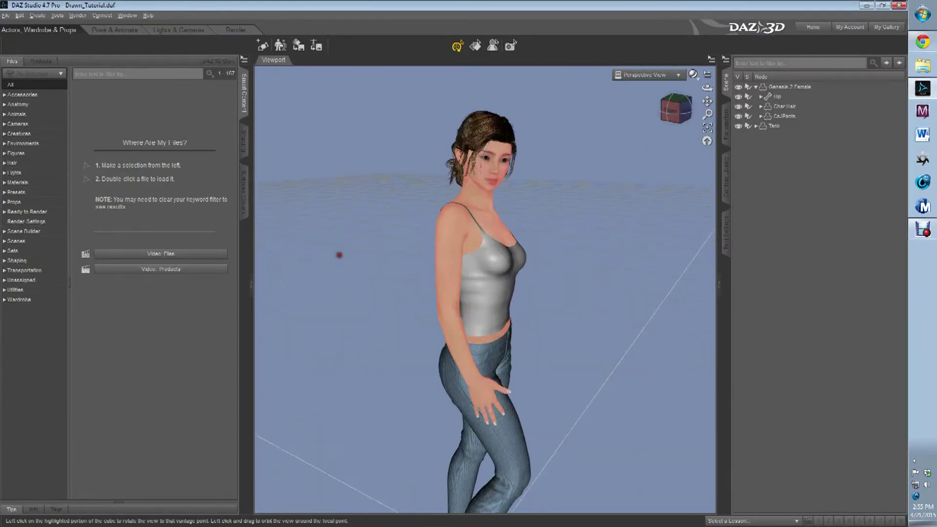
pyautogui.moveTo(339, 254); pyautogui.dragTo(453, 257)
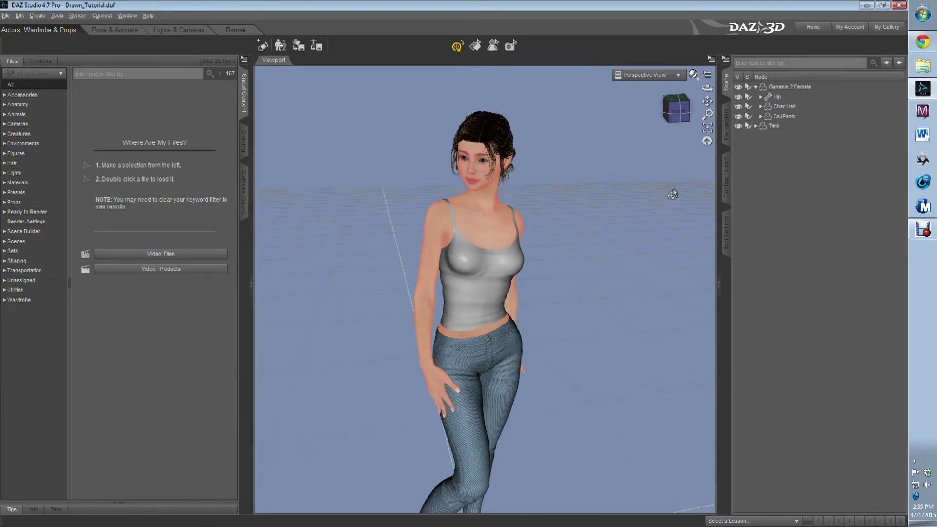
pyautogui.click(802, 87)
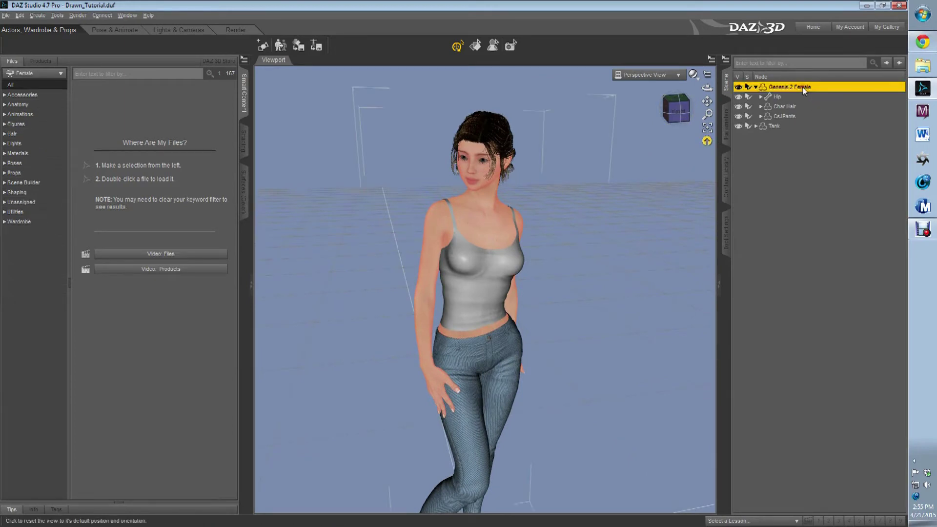
pyautogui.click(245, 185)
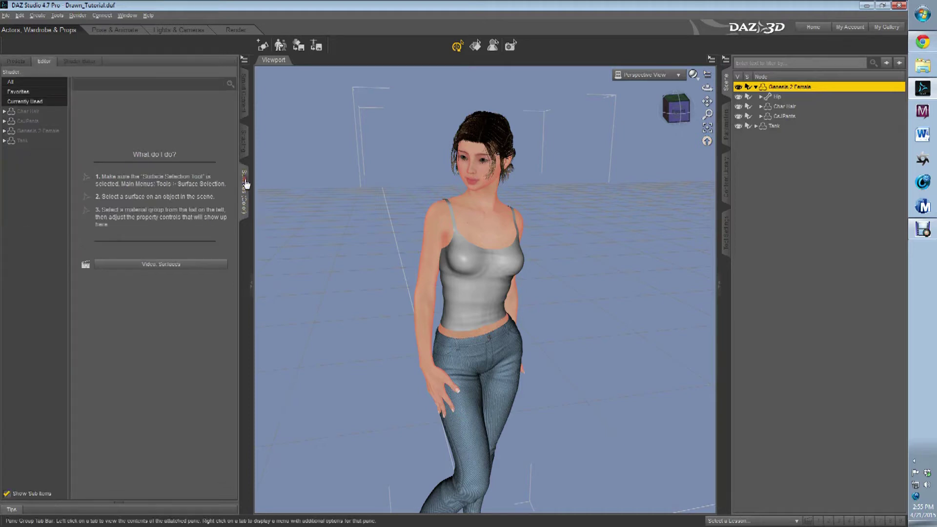
pyautogui.click(5, 131)
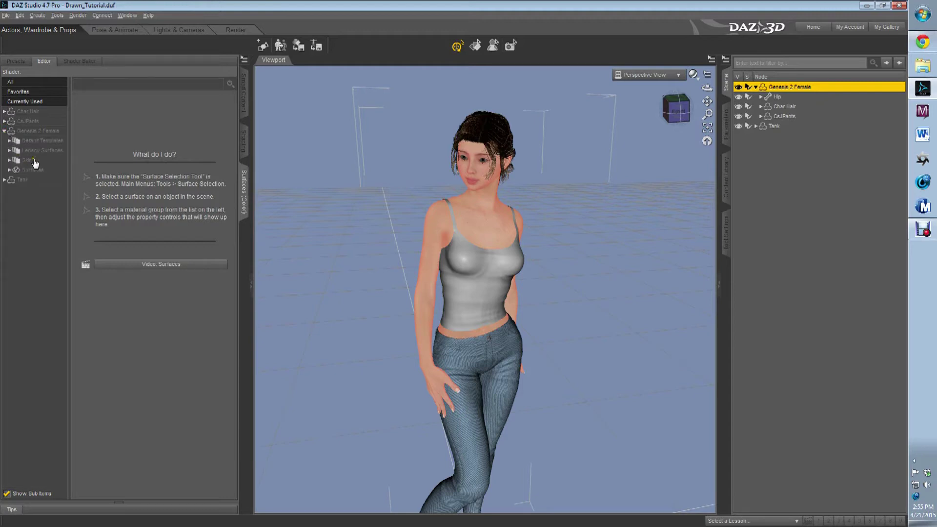
pyautogui.click(28, 160)
pyautogui.click(10, 169)
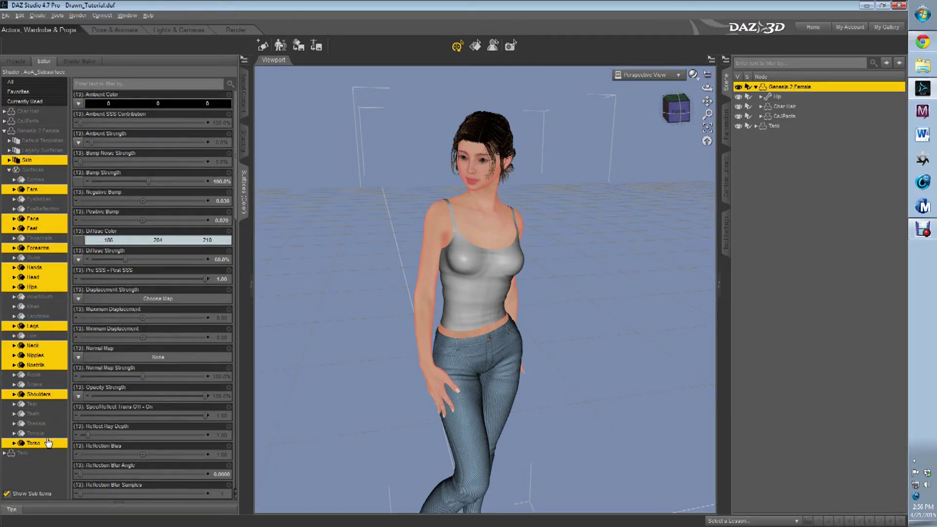
# Open the Visual Style Shaders product under the letter V in the content library.
pyautogui.click(727, 182)
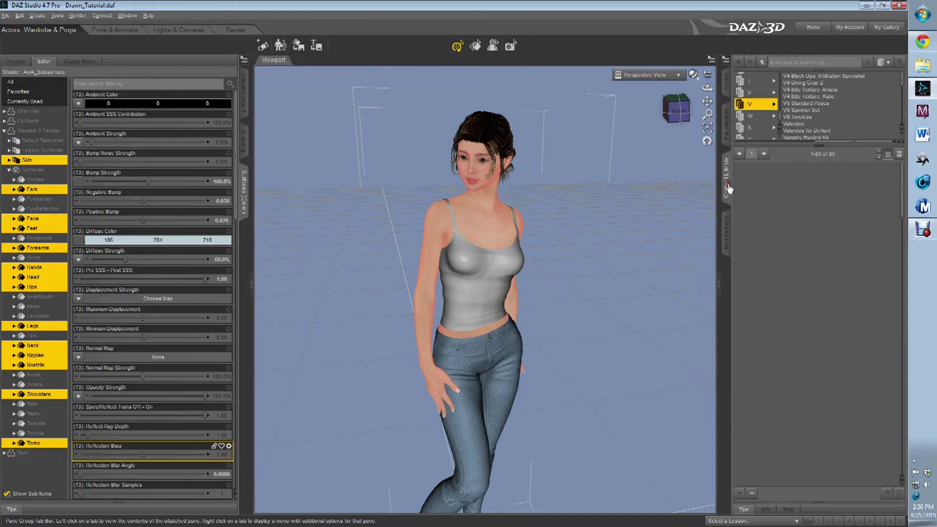
pyautogui.scroll(-1, 756, 120)
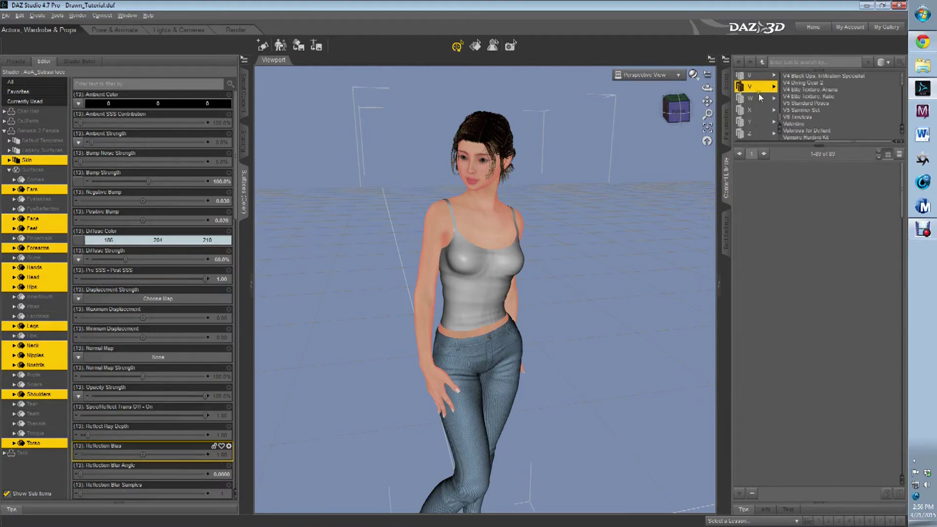
pyautogui.scroll(-5, 811, 104)
pyautogui.click(810, 128)
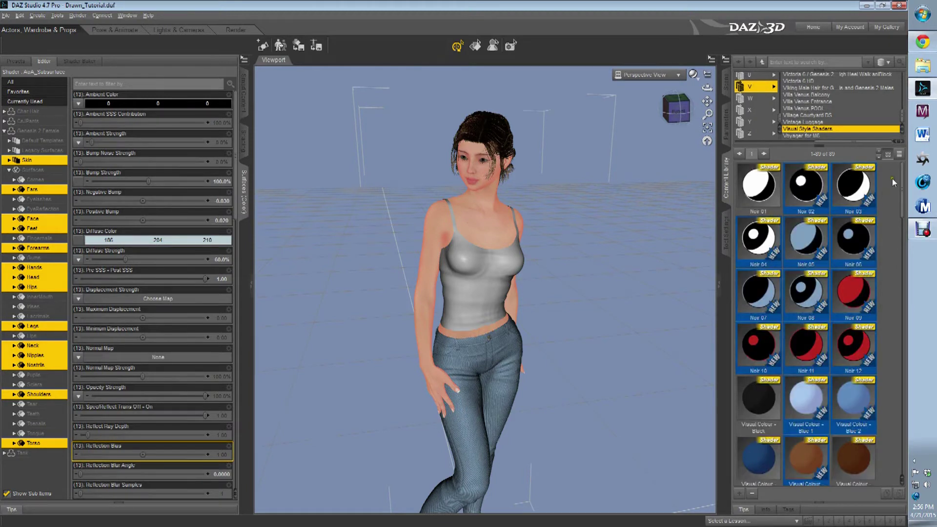
# Apply the Visual Skin - Pink shader preset to the selected skin surfaces.
pyautogui.scroll(-6, 892, 177)
pyautogui.scroll(8, 892, 178)
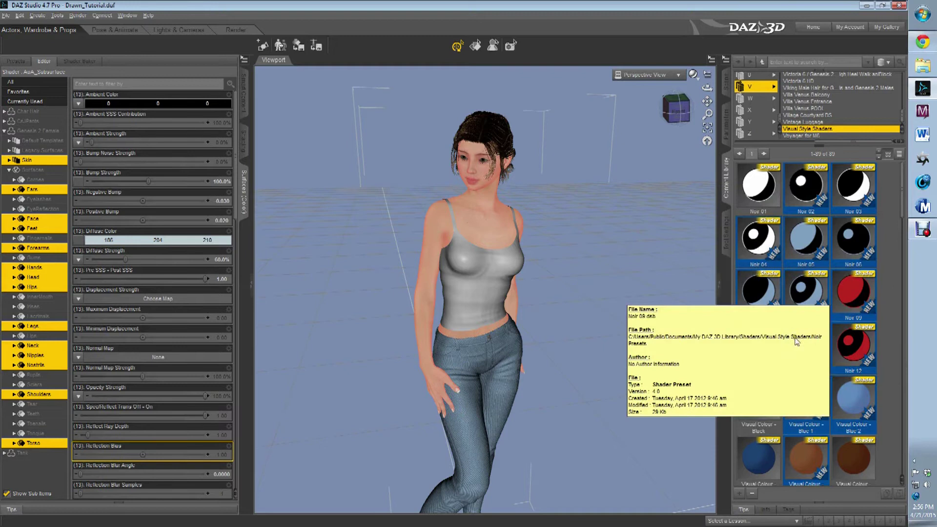
pyautogui.scroll(-6, 795, 337)
pyautogui.scroll(-10, 853, 254)
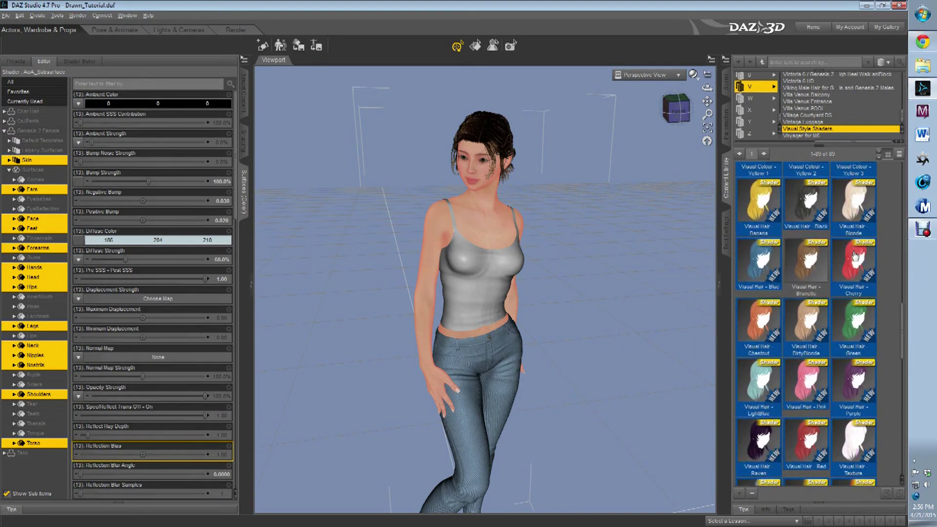
pyautogui.scroll(-10, 854, 254)
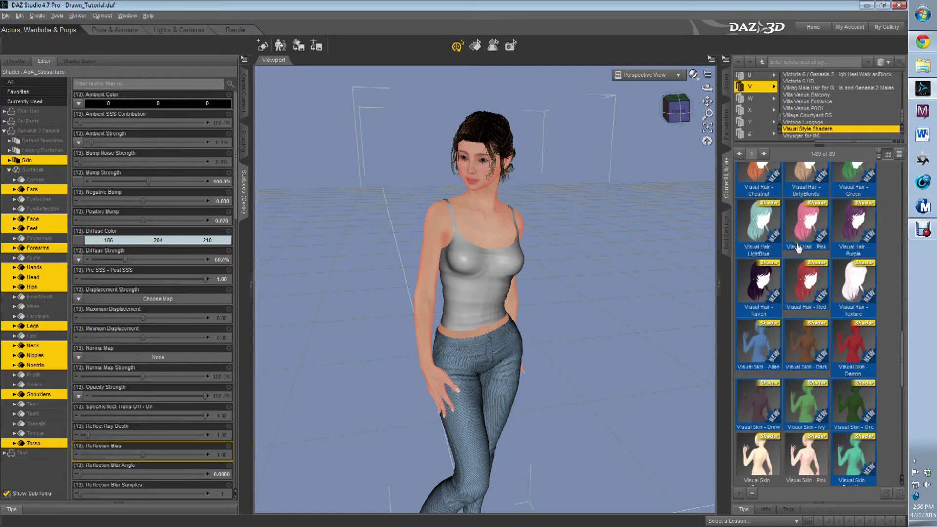
pyautogui.scroll(3, 830, 214)
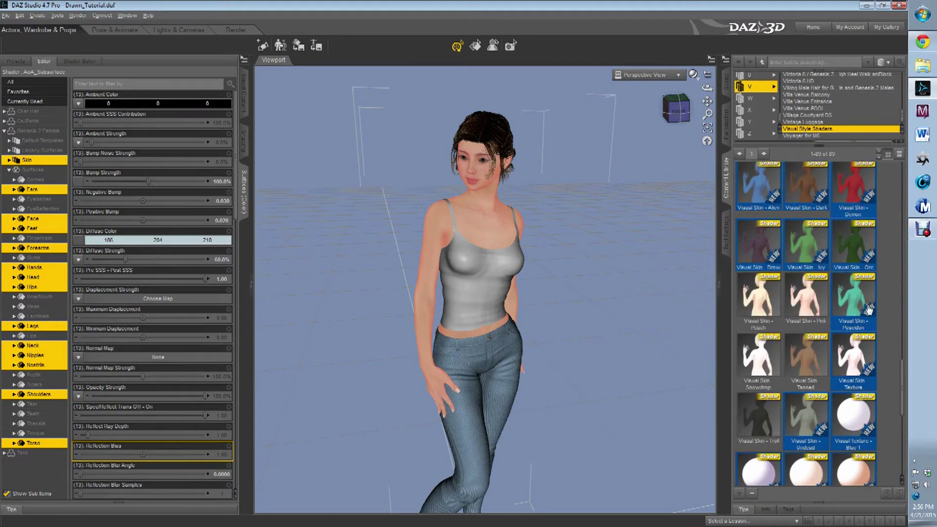
pyautogui.click(806, 298)
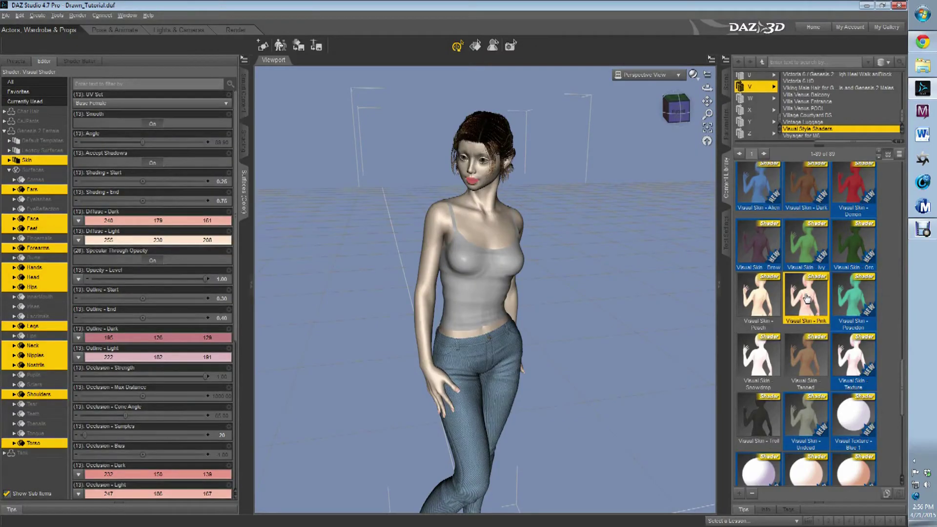
# Reselect the figure and its Skin surface group, and examine the group's Visual Shader parameters.
pyautogui.click(588, 185)
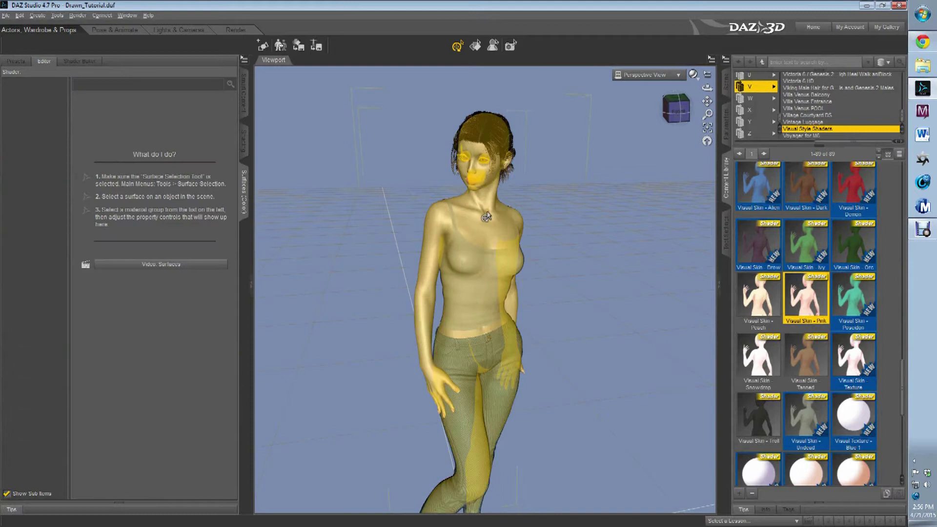
pyautogui.click(500, 227)
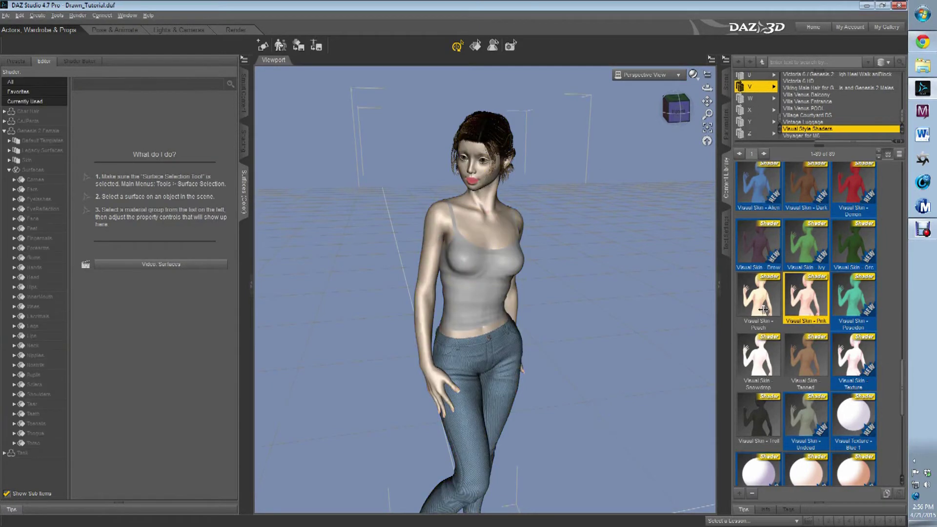
pyautogui.click(855, 299)
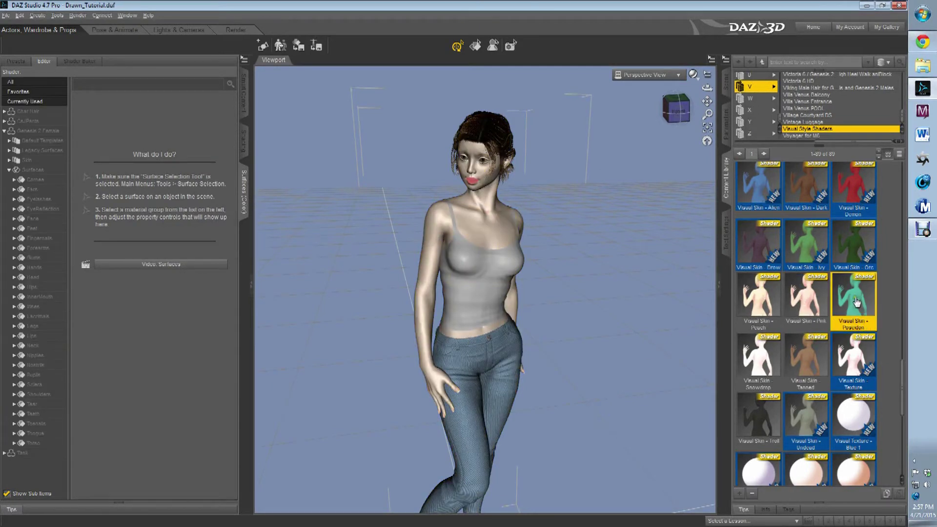
pyautogui.click(34, 228)
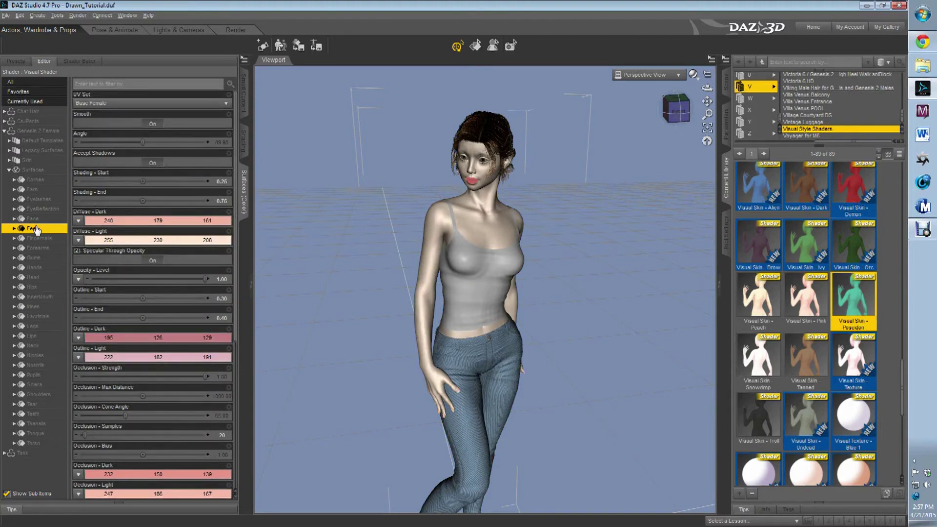
pyautogui.click(30, 160)
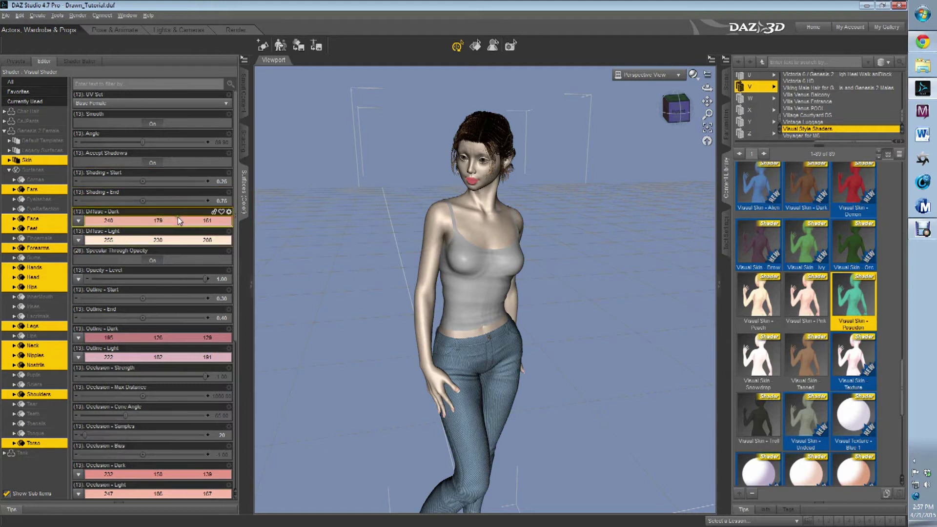
pyautogui.scroll(-5, 184, 142)
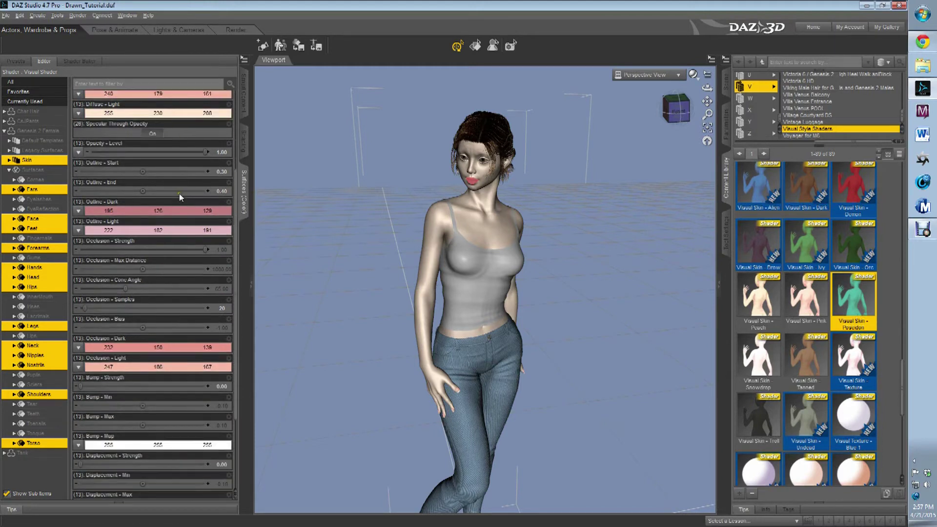
pyautogui.scroll(-2, 171, 286)
pyautogui.scroll(5, 174, 428)
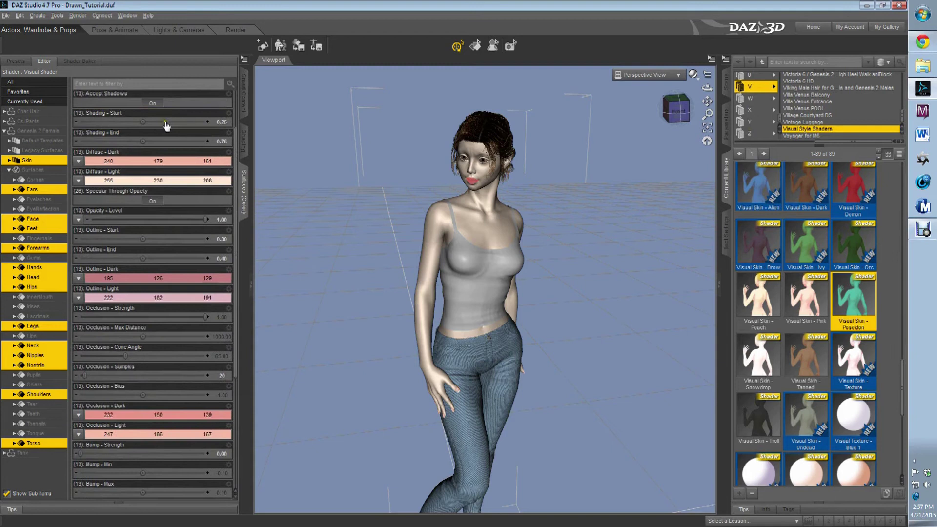
# Compare the shader parameters of the Gums, Pupils and Face surfaces with those of the whole Skin group.
pyautogui.click(34, 257)
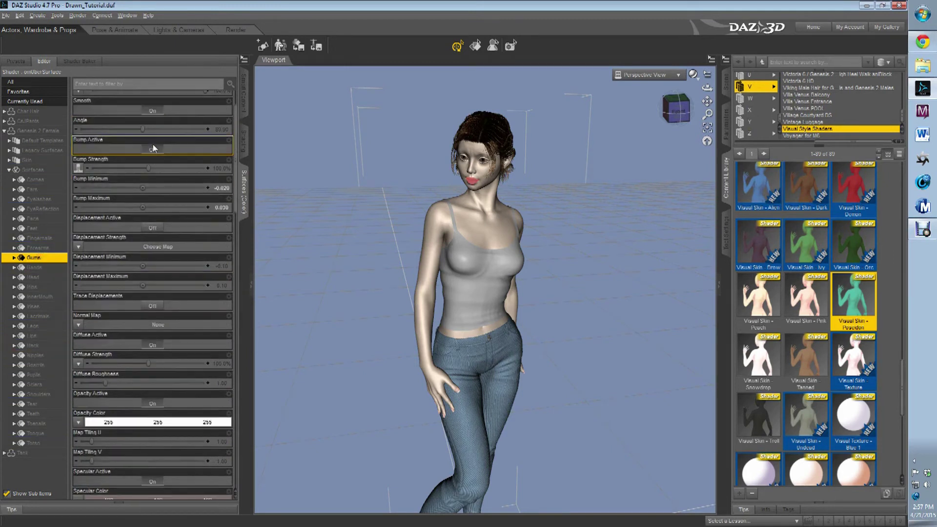
pyautogui.scroll(-15, 153, 145)
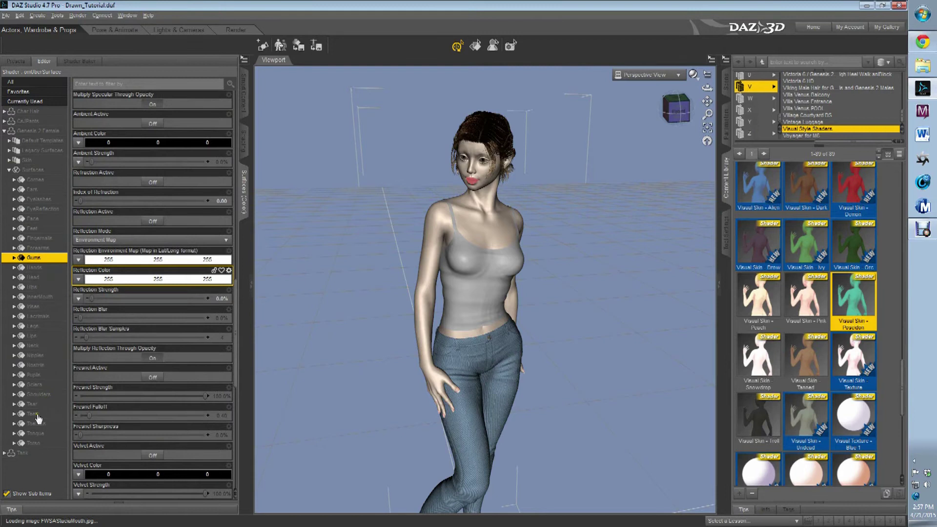
pyautogui.click(36, 375)
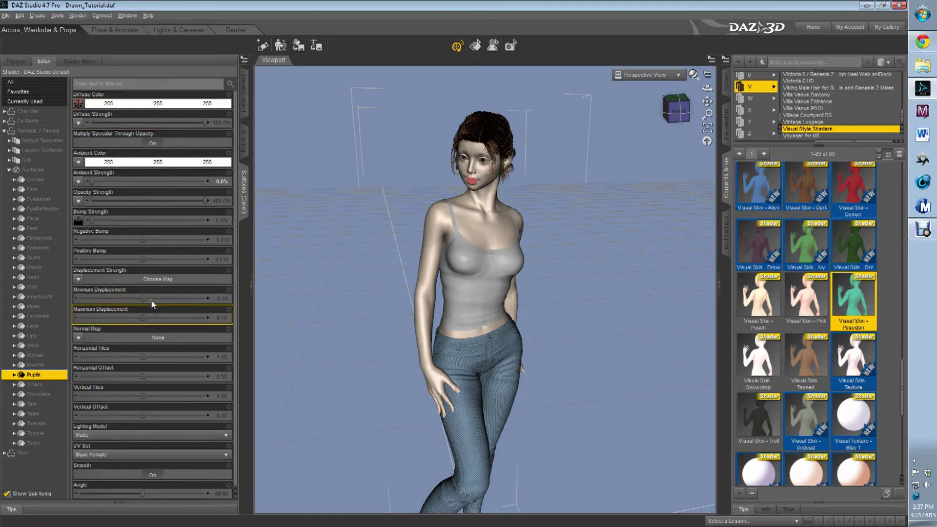
pyautogui.click(34, 219)
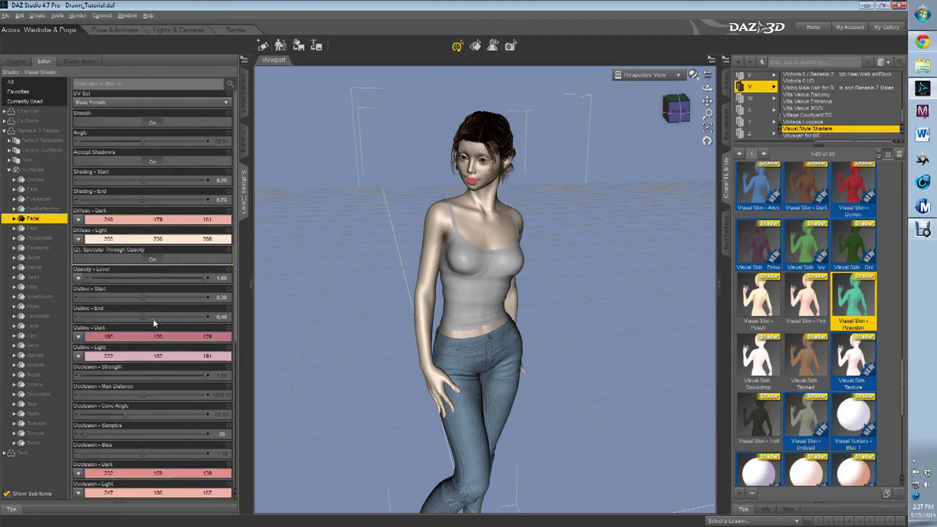
pyautogui.scroll(-2, 137, 432)
pyautogui.scroll(2, 137, 431)
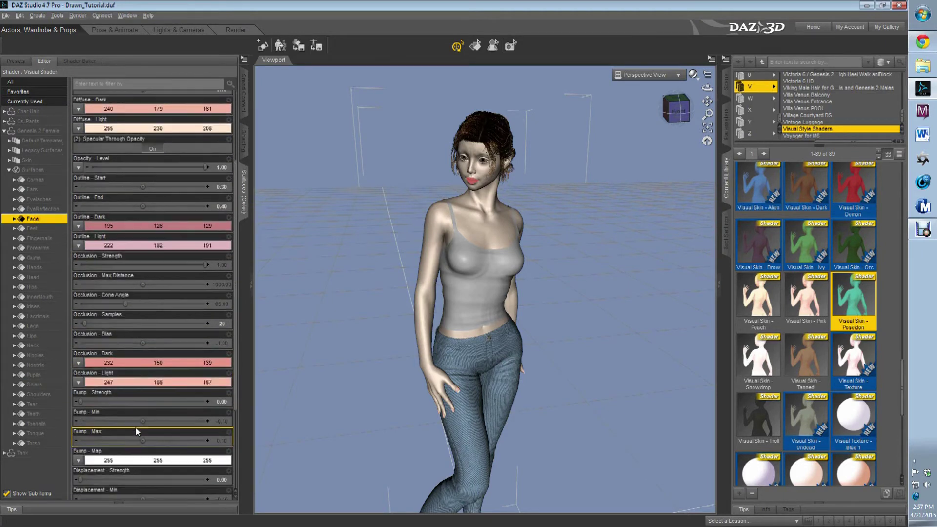
pyautogui.click(27, 160)
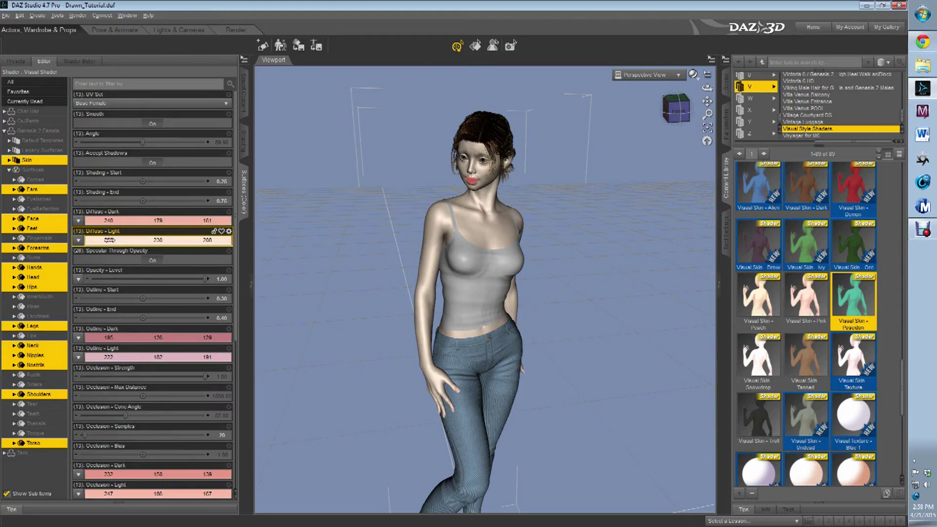
pyautogui.scroll(-3, 170, 317)
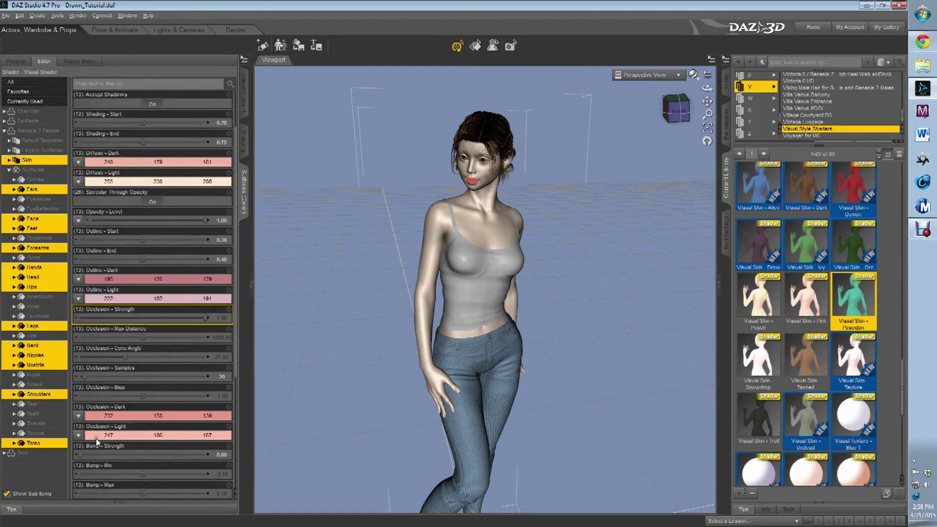
# Set the Outline - Dark color of the selected skin surfaces to black.
pyautogui.scroll(-3, 100, 410)
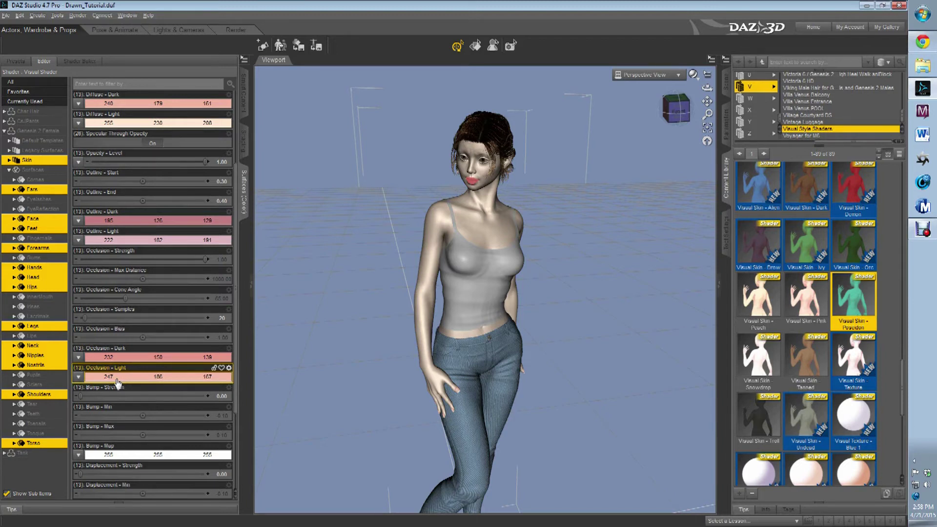
pyautogui.scroll(3, 117, 382)
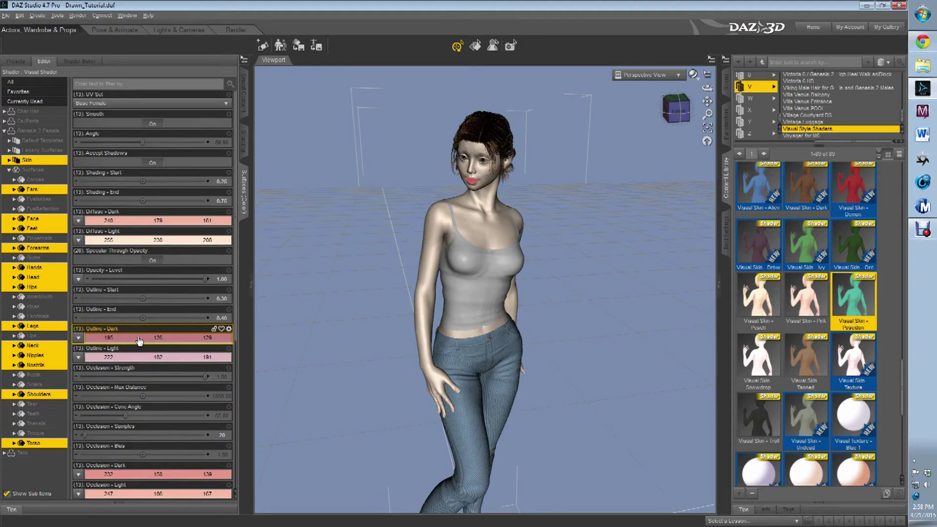
pyautogui.click(139, 341)
pyautogui.click(345, 266)
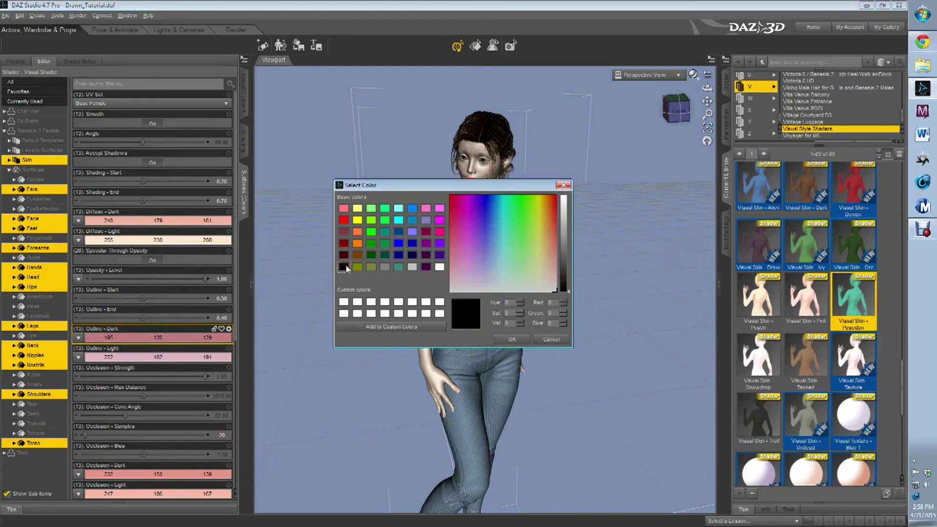
pyautogui.click(521, 342)
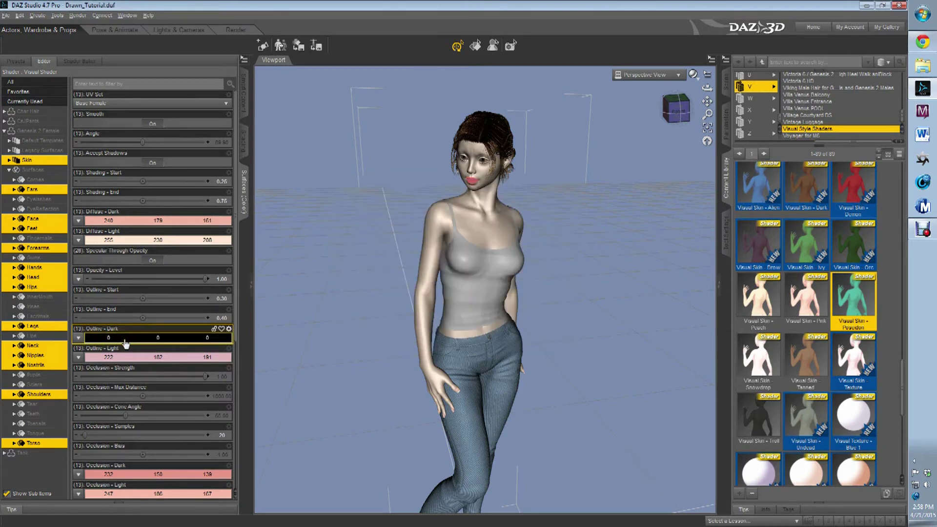
# Set the Outline - Light color of the skin surfaces to RGB 57, 47, 48.
pyautogui.click(133, 357)
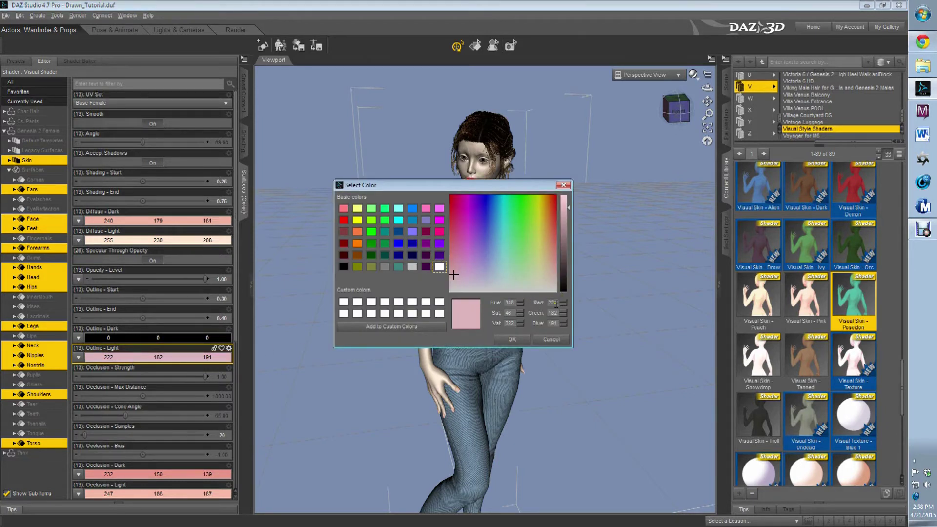
pyautogui.moveTo(558, 303); pyautogui.dragTo(547, 303)
pyautogui.write('57')
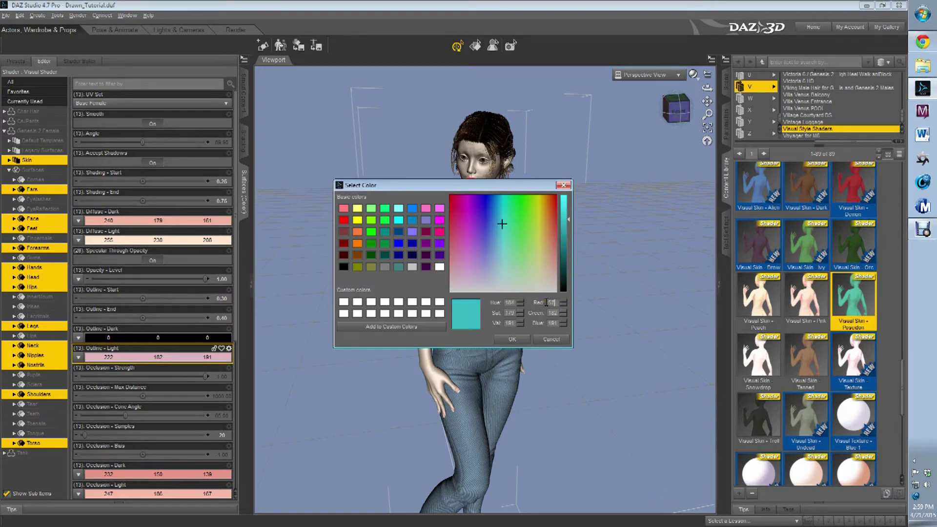
pyautogui.moveTo(558, 313); pyautogui.dragTo(543, 312)
pyautogui.write('47')
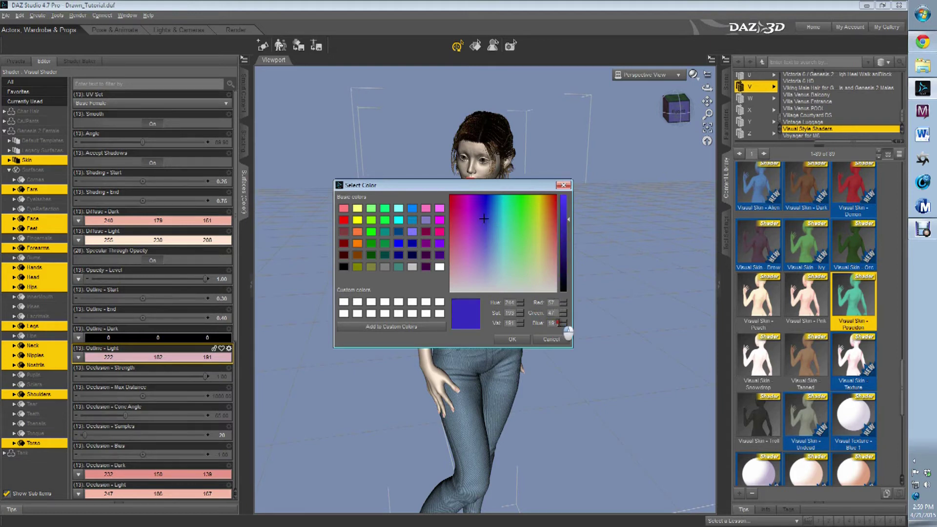
pyautogui.moveTo(559, 323); pyautogui.dragTo(542, 323)
pyautogui.write('48')
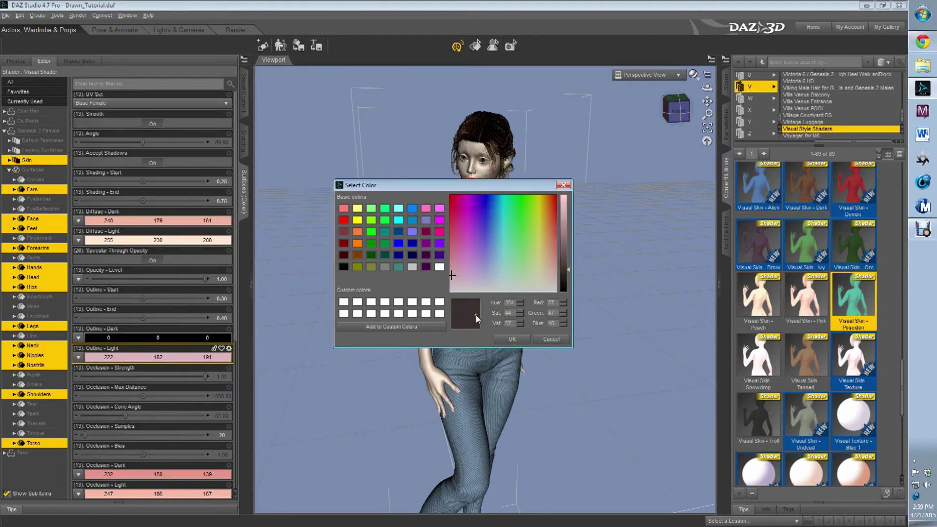
pyautogui.click(511, 340)
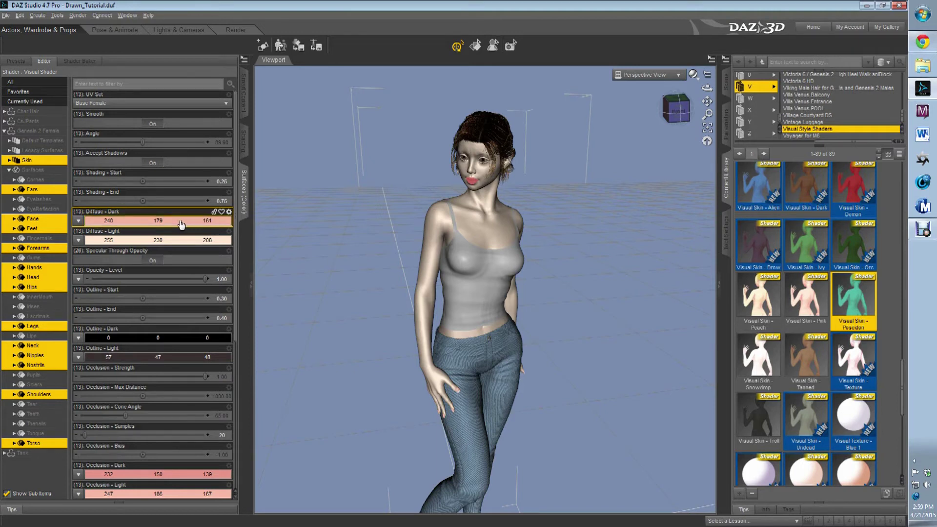
# Set the Diffuse - Dark color of the skin surfaces to RGB 255, 176, 119 and save the scene.
pyautogui.click(180, 223)
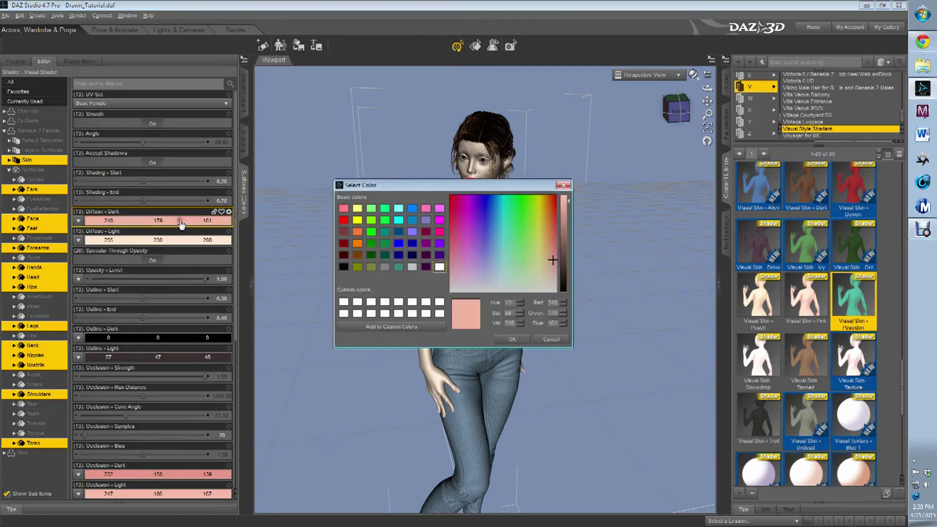
pyautogui.doubleClick(552, 302)
pyautogui.write('255')
pyautogui.doubleClick(549, 312)
pyautogui.write('176')
pyautogui.doubleClick(543, 323)
pyautogui.write('118')
pyautogui.click(511, 340)
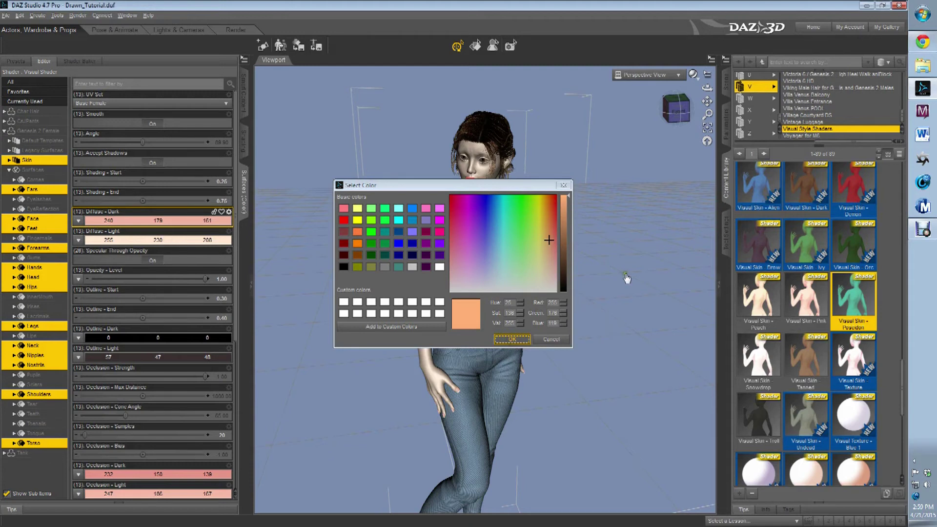
pyautogui.click(6, 15)
pyautogui.click(23, 74)
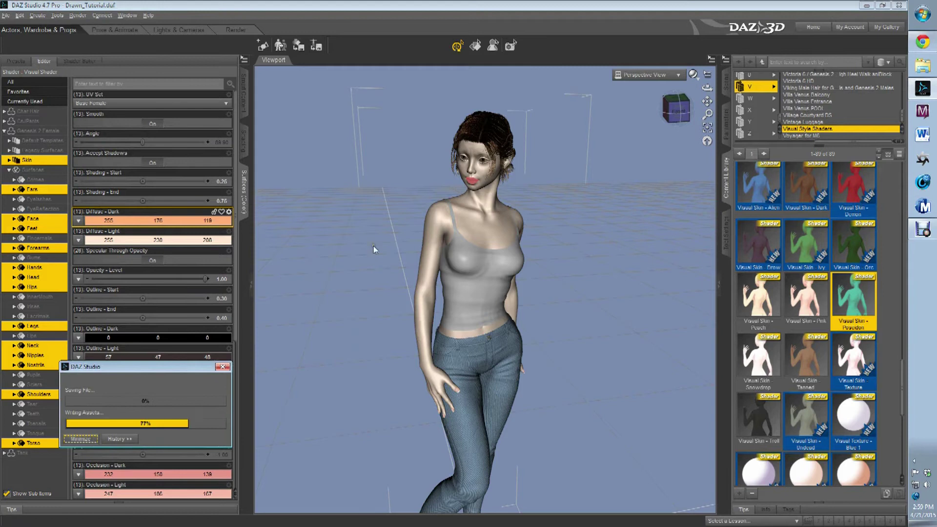
# Set the Diffuse - Light color of the skin surfaces to RGB 250, 233, 212.
pyautogui.click(125, 242)
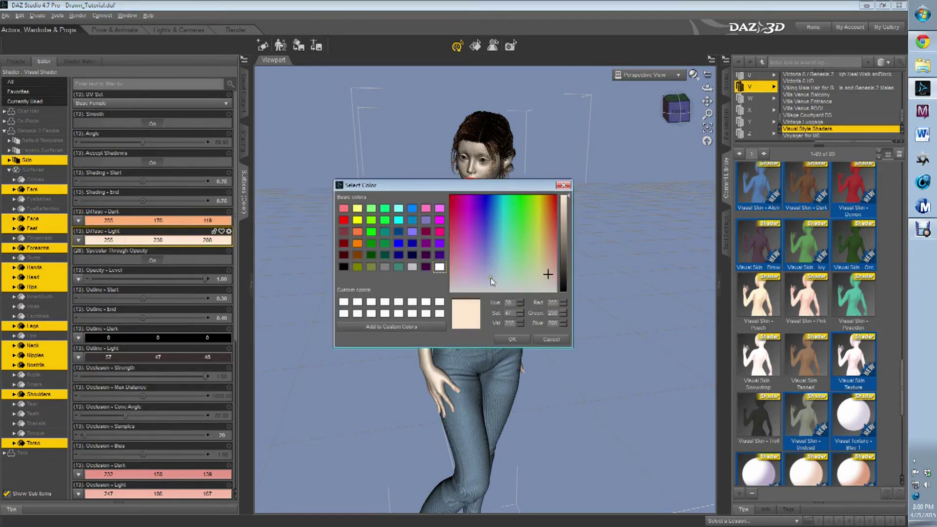
pyautogui.doubleClick(544, 303)
pyautogui.write('25')
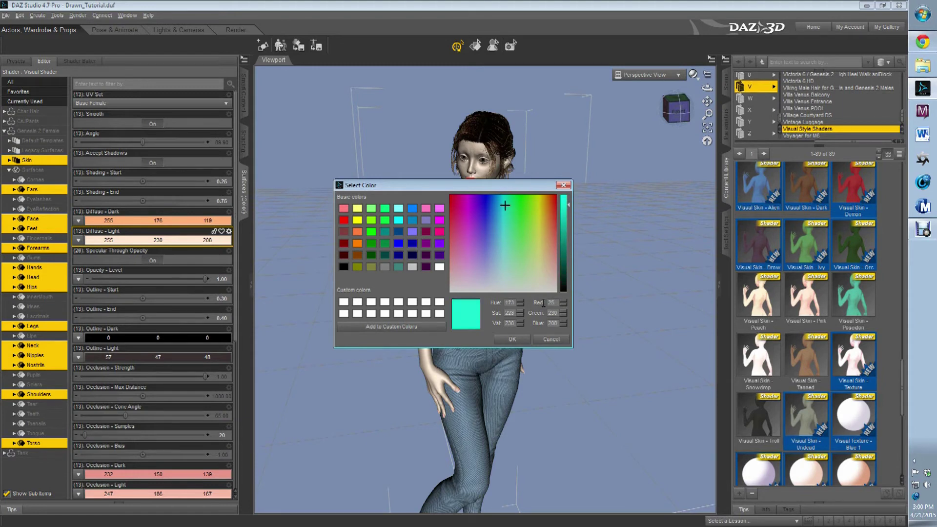
pyautogui.write('0')
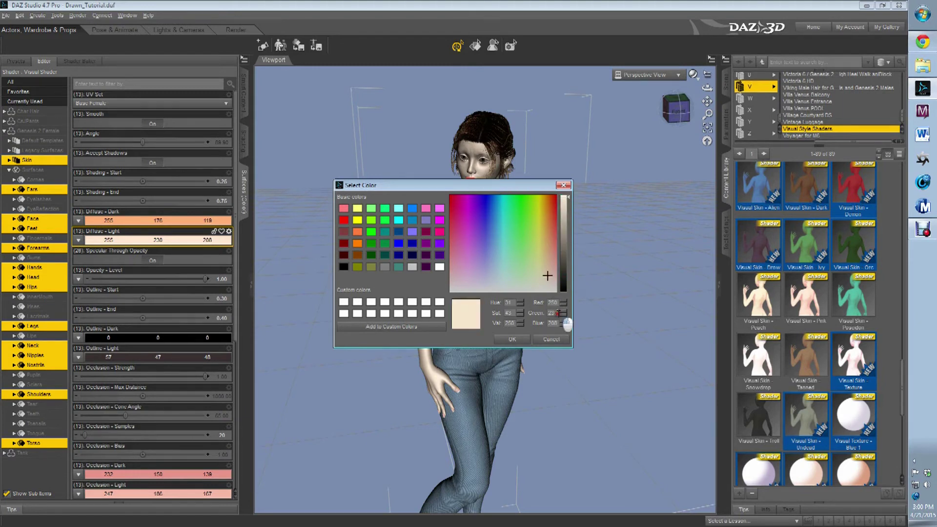
pyautogui.doubleClick(538, 311)
pyautogui.write('233')
pyautogui.doubleClick(552, 323)
pyautogui.write('212')
pyautogui.click(519, 341)
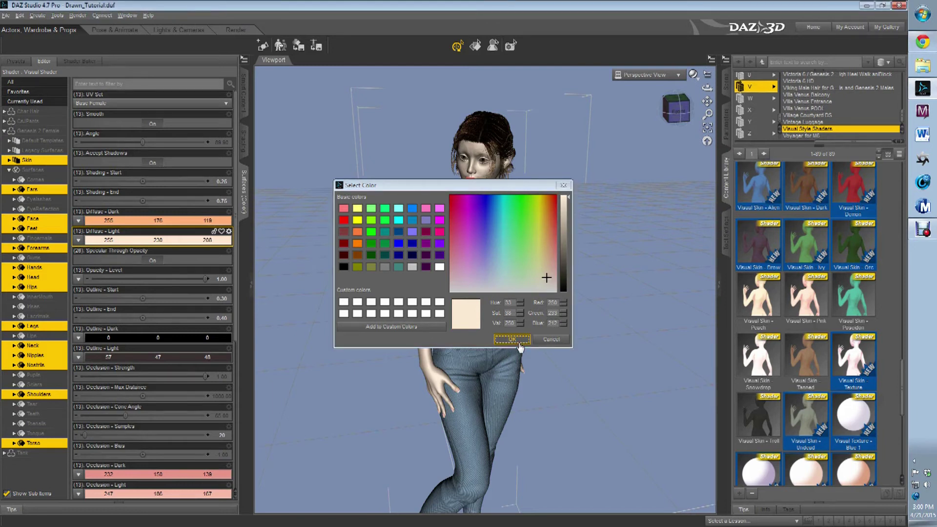
# Set the Occlusion - Dark color of the skin surfaces to RGB 253, 142, 127.
pyautogui.scroll(-1, 219, 268)
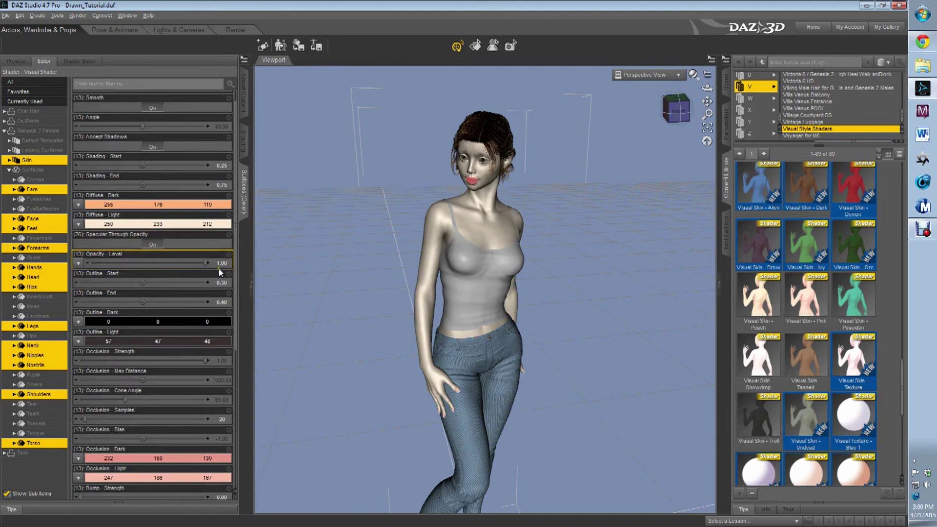
pyautogui.scroll(-10, 219, 268)
pyautogui.click(177, 299)
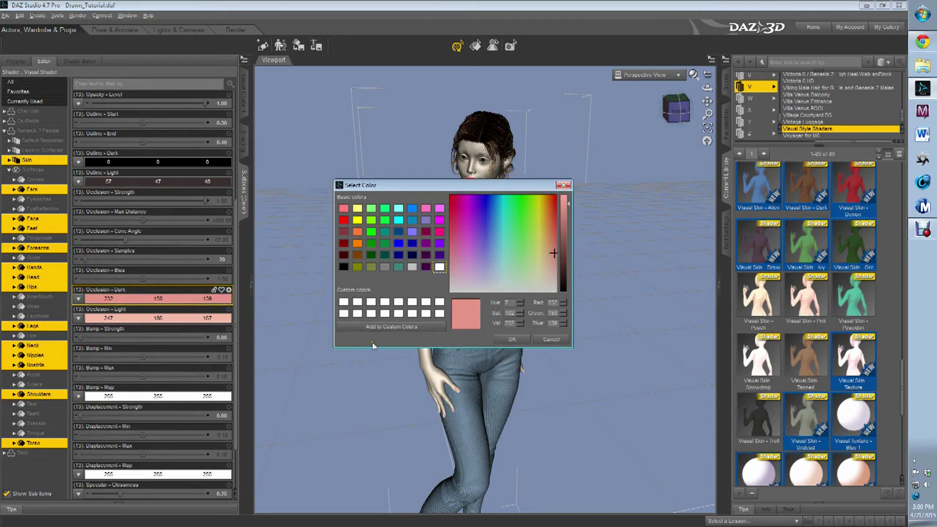
pyautogui.moveTo(559, 302); pyautogui.dragTo(541, 303)
pyautogui.write('253')
pyautogui.moveTo(559, 312); pyautogui.dragTo(541, 312)
pyautogui.write('142')
pyautogui.doubleClick(548, 323)
pyautogui.write('127')
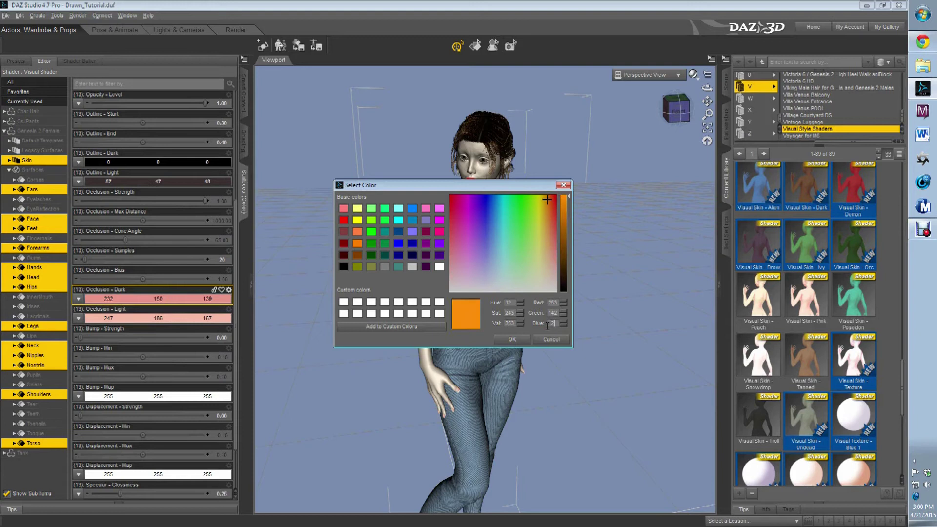
pyautogui.click(514, 341)
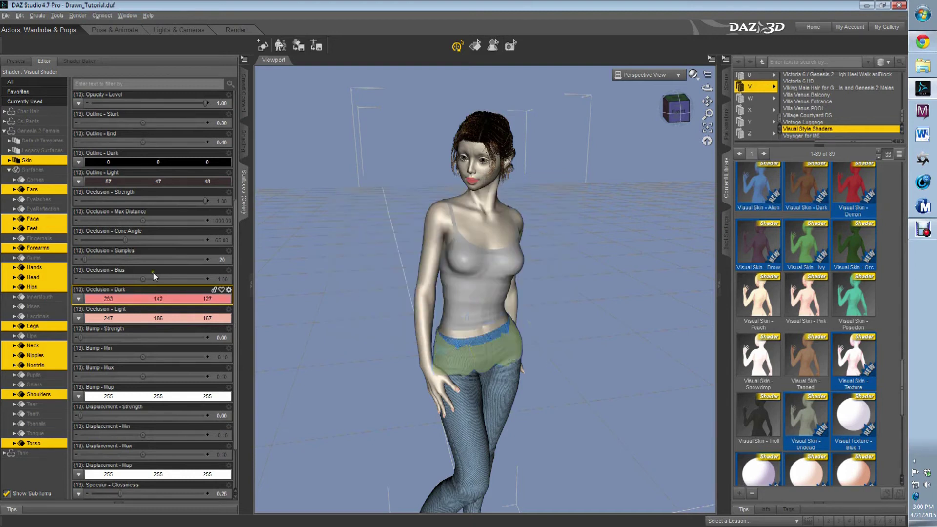
# Set the Occlusion - Light color of the skin surfaces to RGB 255, 239, 226 and save the scene.
pyautogui.click(135, 320)
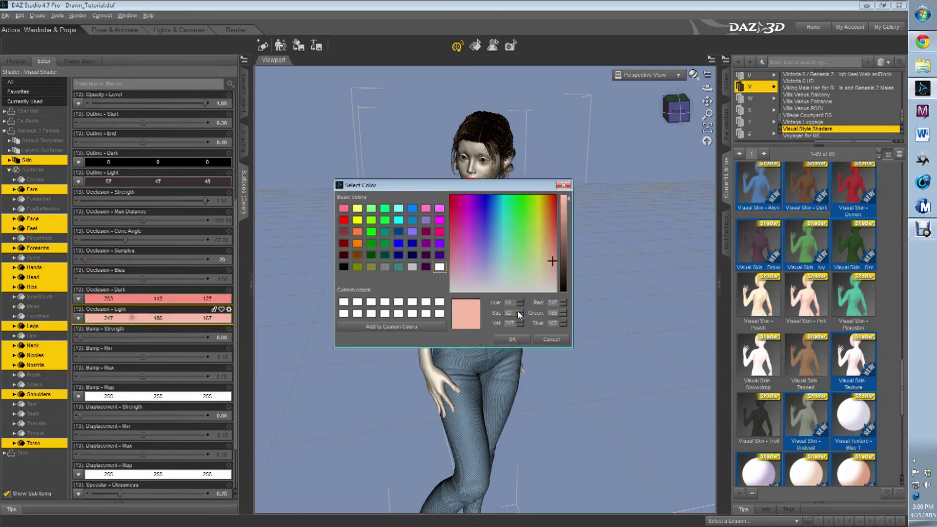
pyautogui.doubleClick(552, 303)
pyautogui.write('255')
pyautogui.doubleClick(551, 313)
pyautogui.write('239')
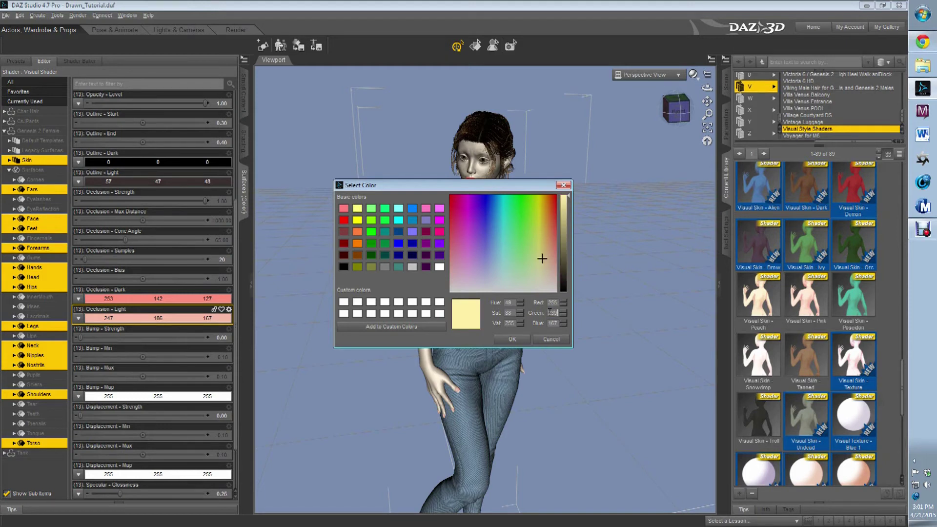
pyautogui.doubleClick(546, 323)
pyautogui.write('226')
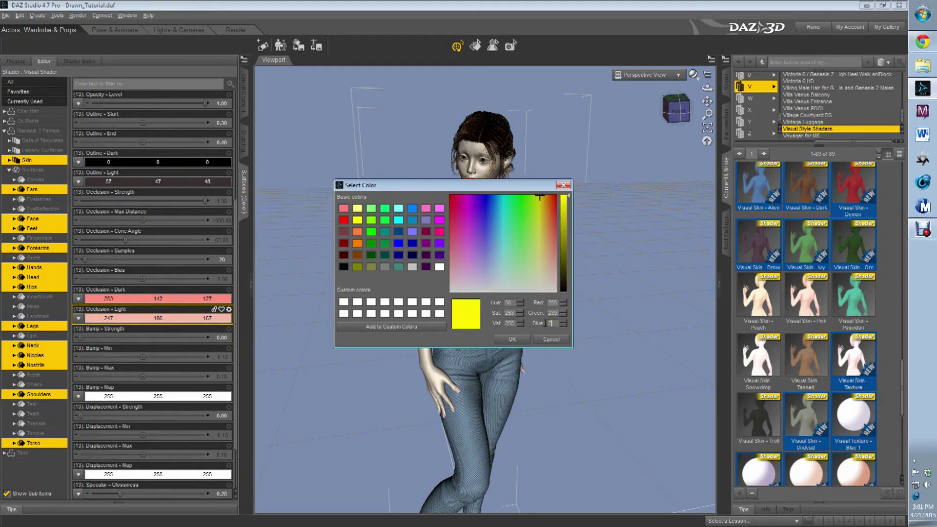
pyautogui.click(517, 341)
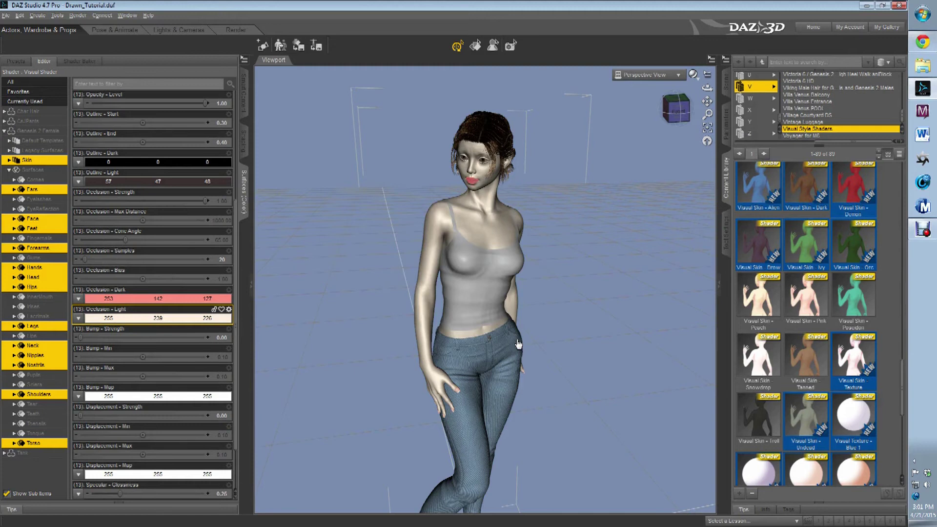
pyautogui.click(6, 15)
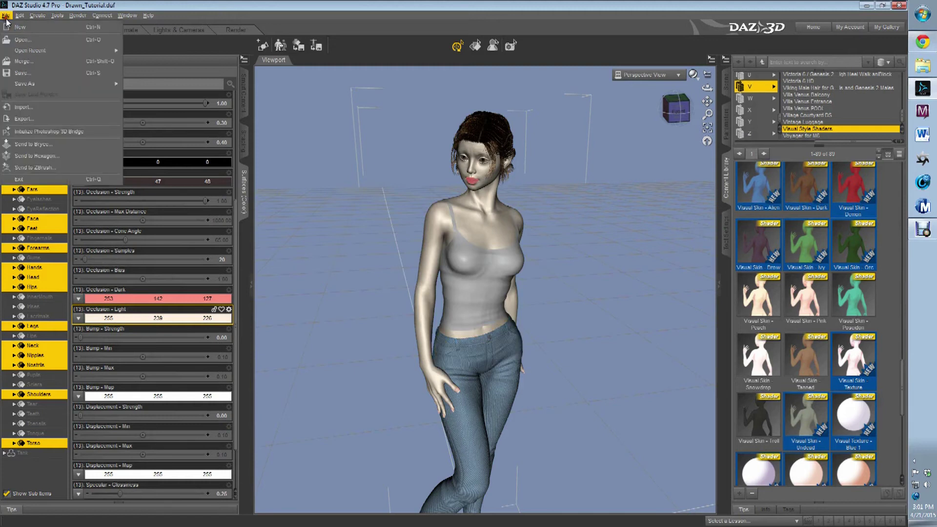
pyautogui.click(20, 73)
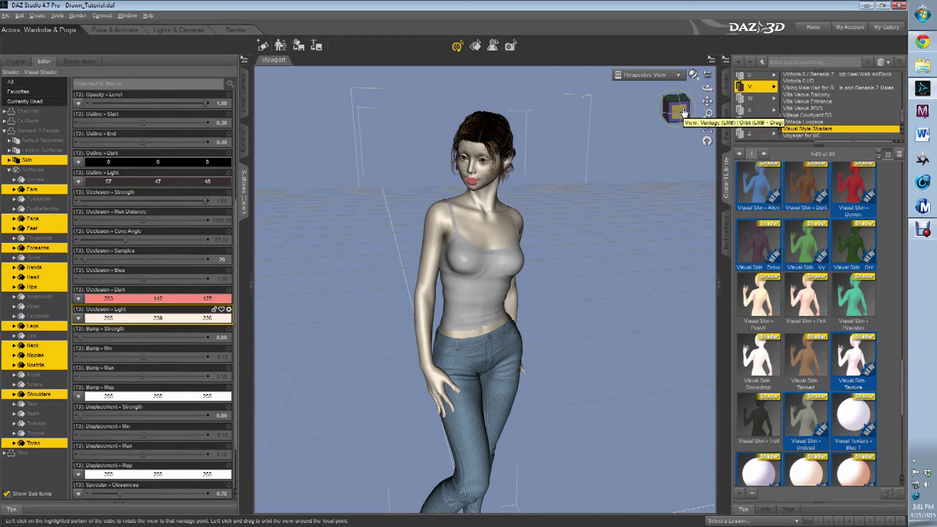
# Select the figure's Lips surface on the model with the Surface Selection tool.
pyautogui.moveTo(684, 112); pyautogui.dragTo(624, 120)
pyautogui.scroll(5, 624, 120)
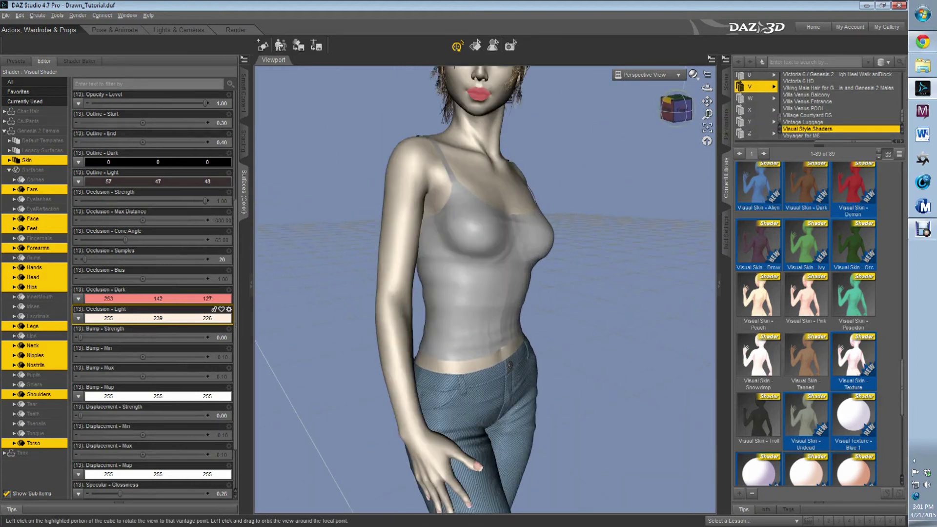
pyautogui.moveTo(707, 101); pyautogui.dragTo(540, 247)
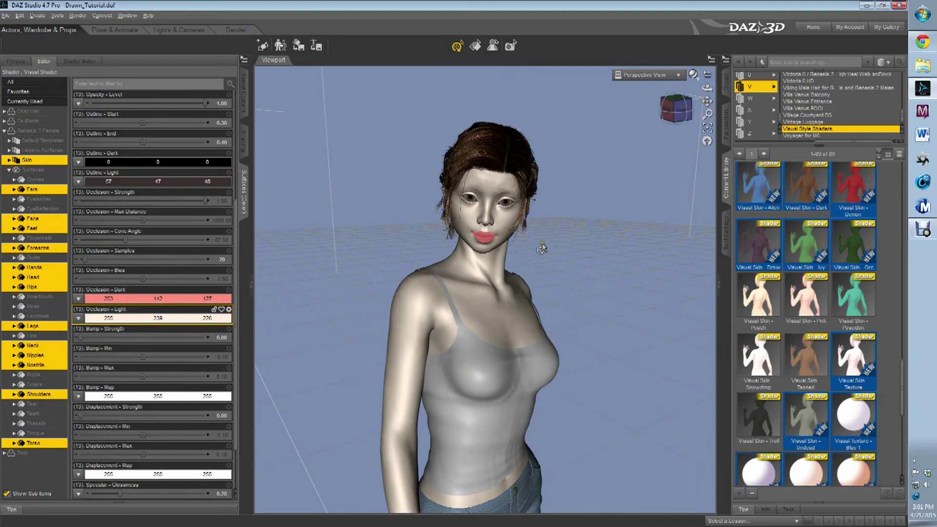
pyautogui.scroll(3, 540, 247)
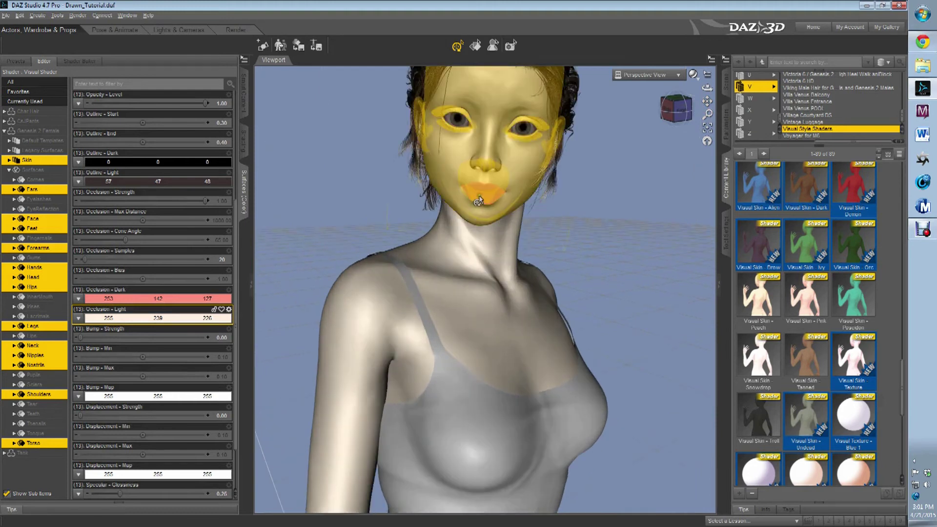
pyautogui.hotkey('ctrl', 'shift', 'n')
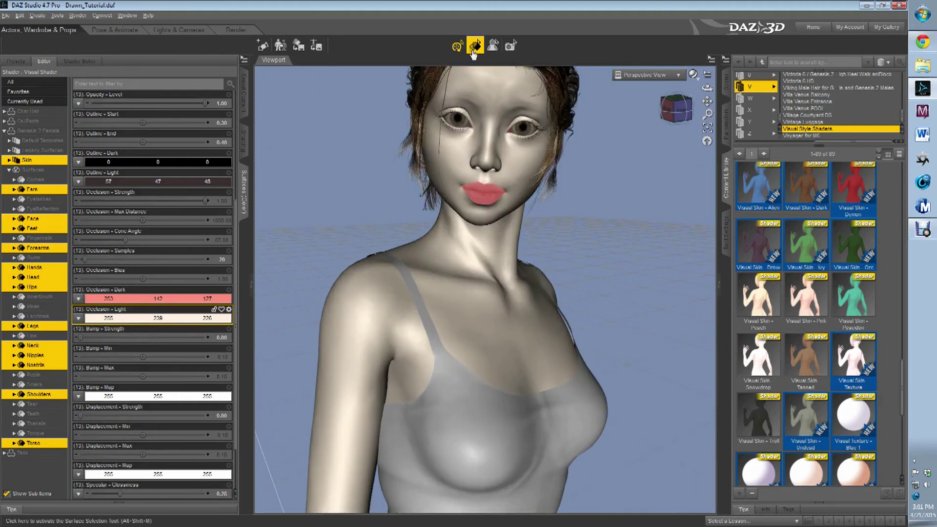
pyautogui.click(487, 197)
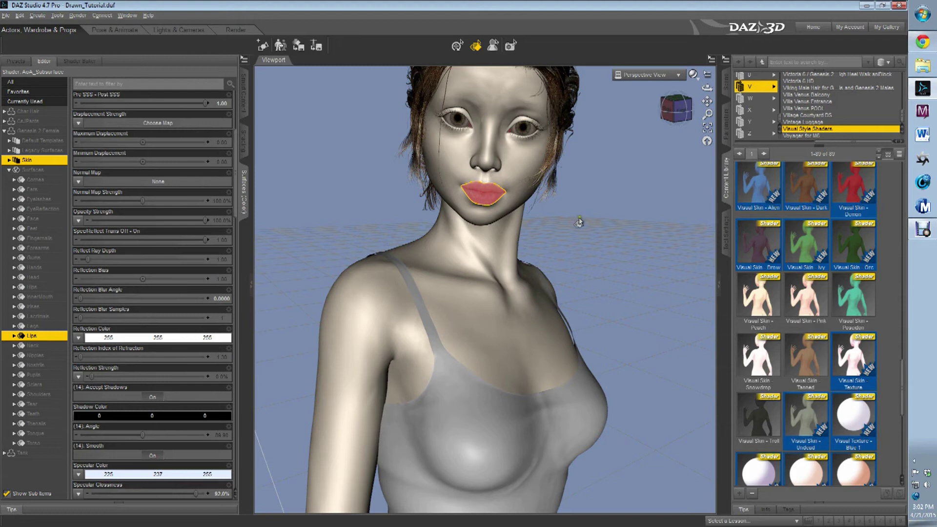
# Select the figure's EyeReflection surface on the model and bring up its shader parameters.
pyautogui.scroll(-10, 578, 223)
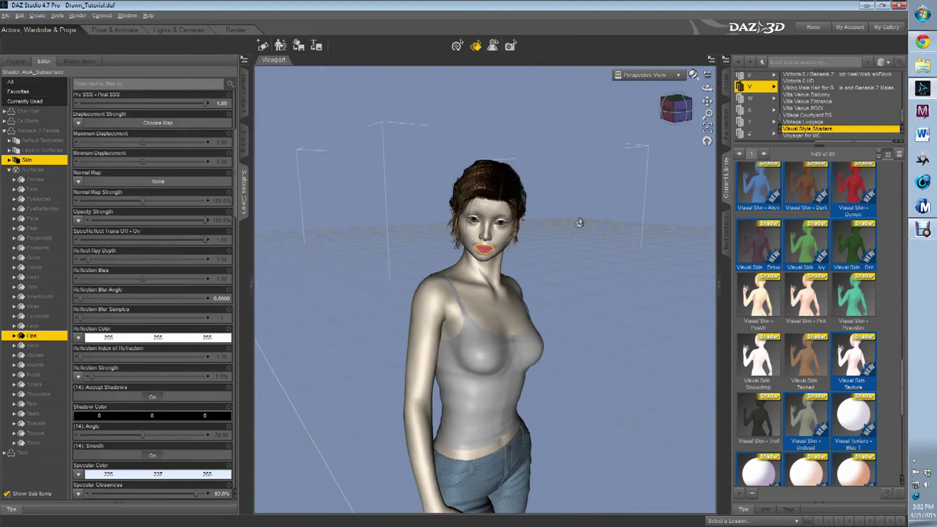
pyautogui.scroll(5, 578, 193)
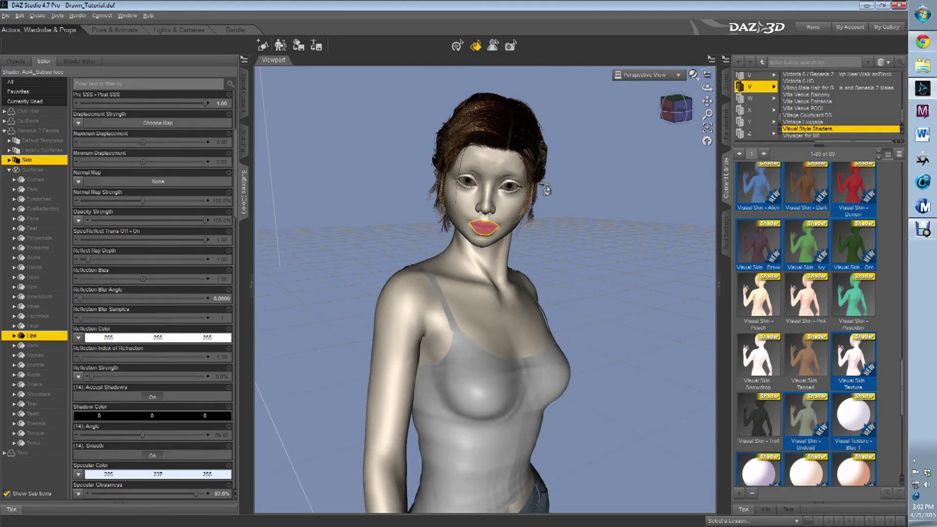
pyautogui.click(471, 186)
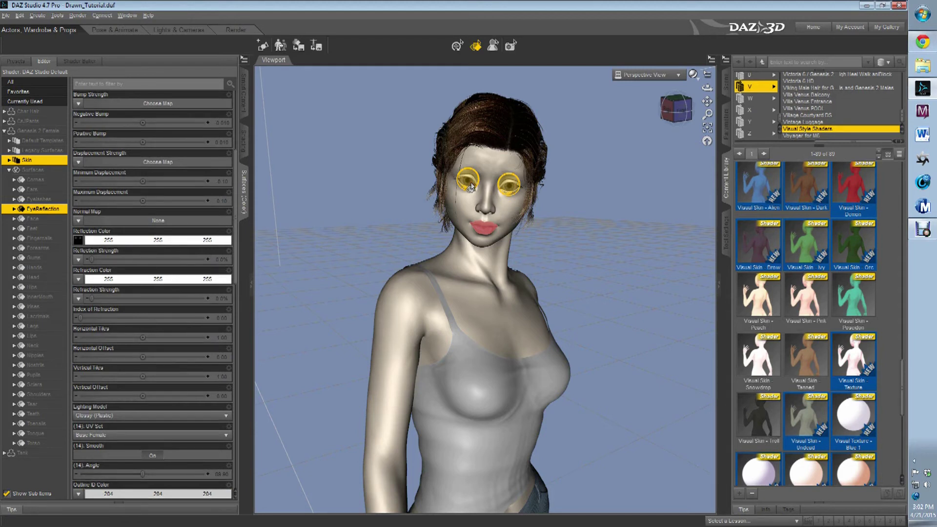
pyautogui.click(471, 186)
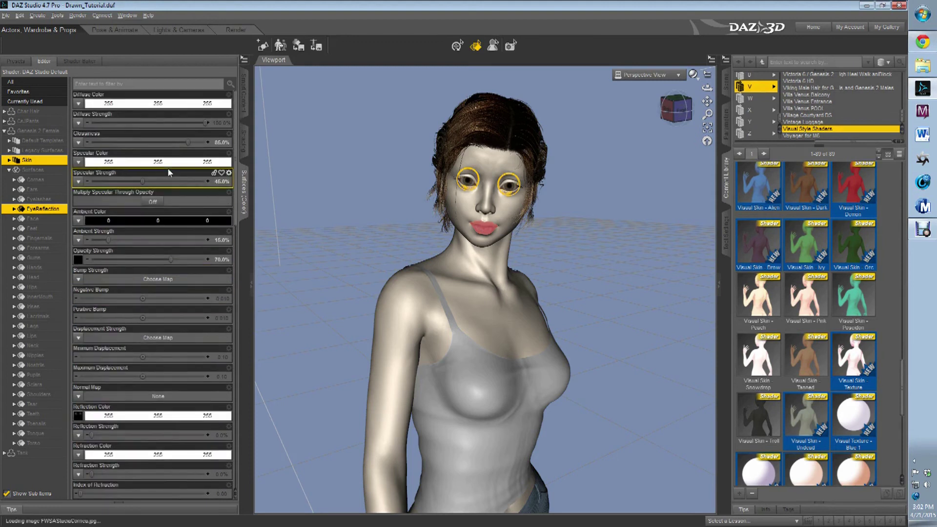
# Set both the Opacity Strength and the Diffuse Strength of the EyeReflection surface to 0%.
pyautogui.click(221, 260)
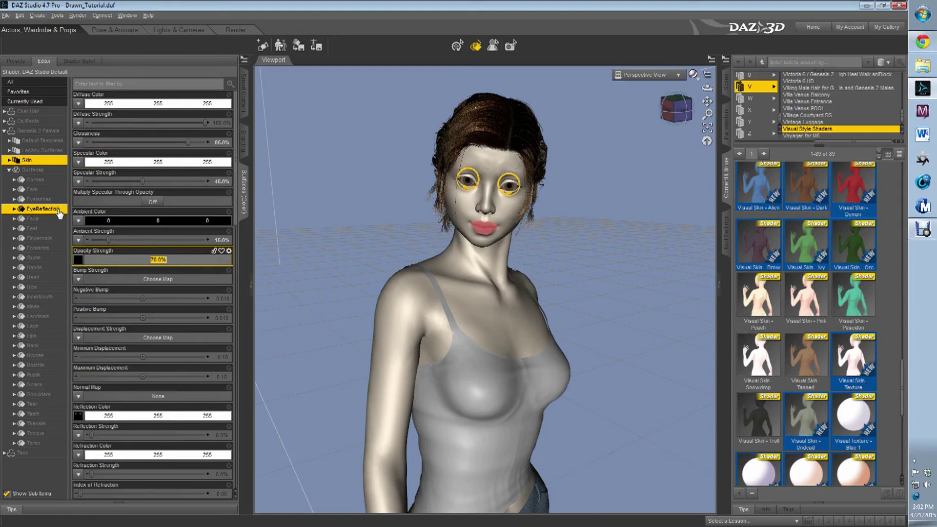
pyautogui.write('0')
pyautogui.press('Return')
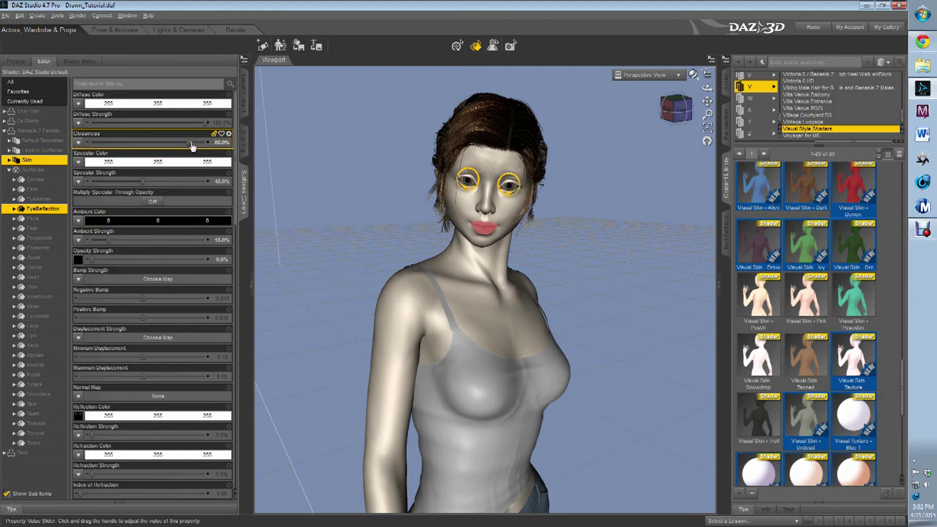
pyautogui.doubleClick(219, 124)
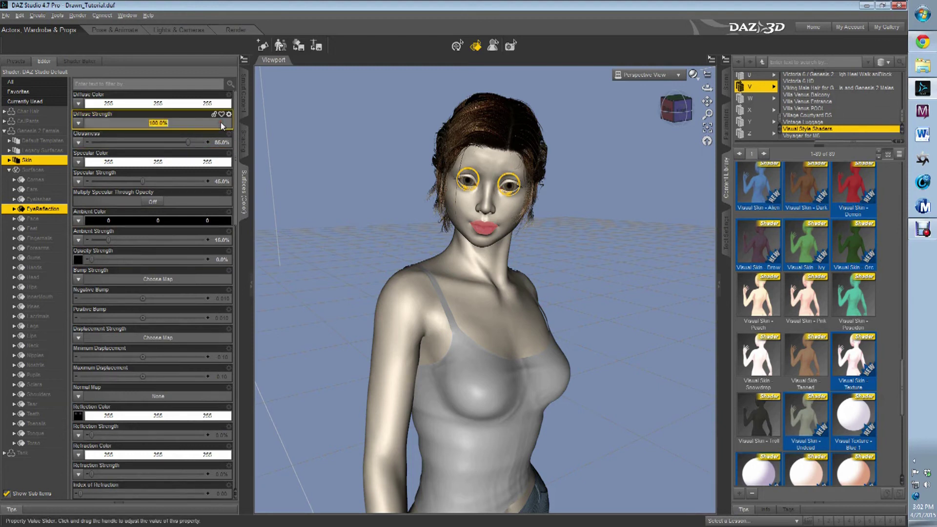
pyautogui.write('0')
pyautogui.press('Return')
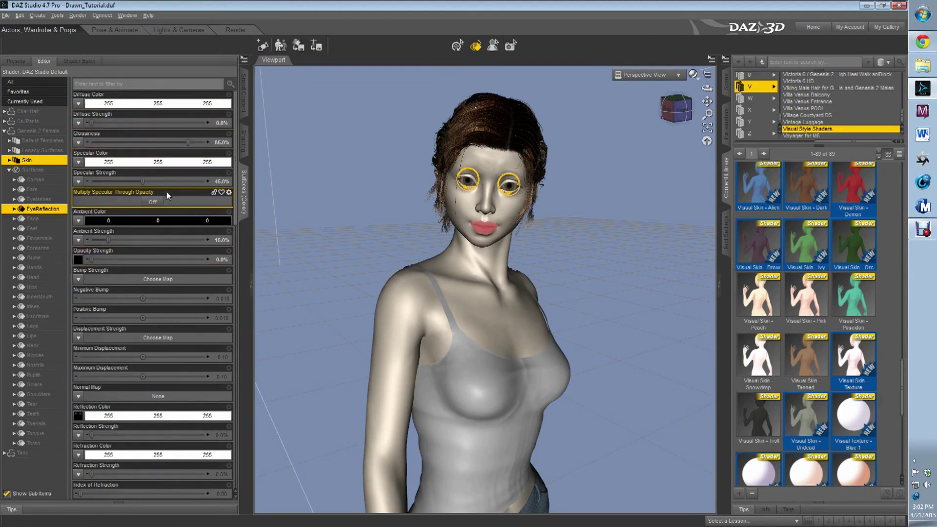
# Review the remaining shader parameters and narrow the selection to the EyeReflection surface alone, without Skin.
pyautogui.scroll(-5, 166, 191)
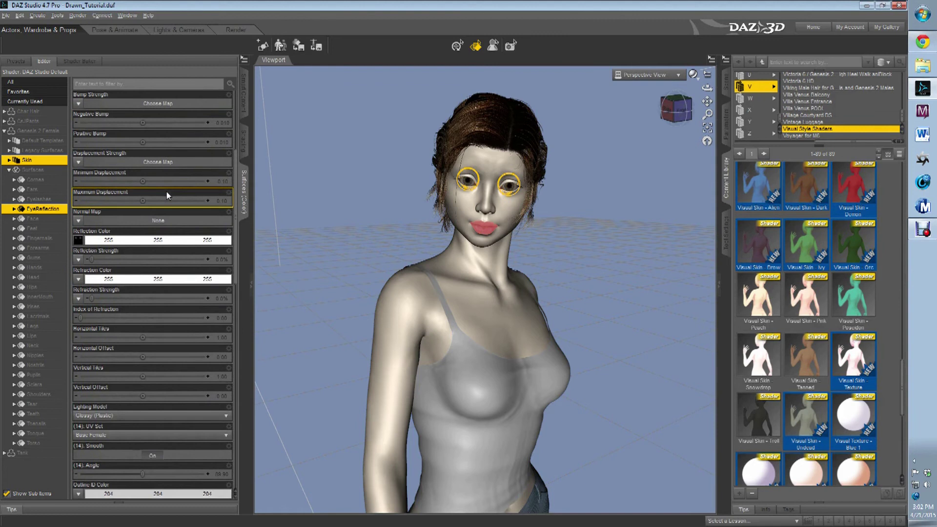
pyautogui.moveTo(77, 243)
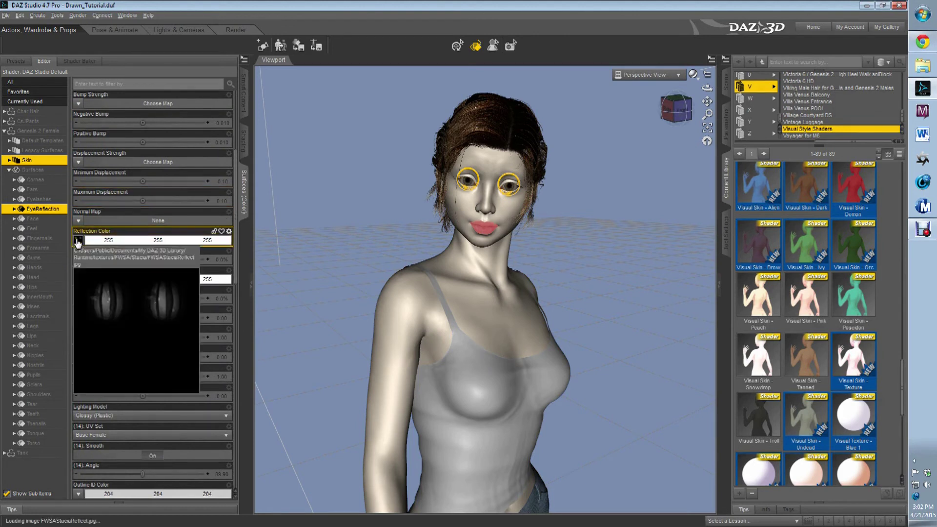
pyautogui.scroll(-7, 169, 257)
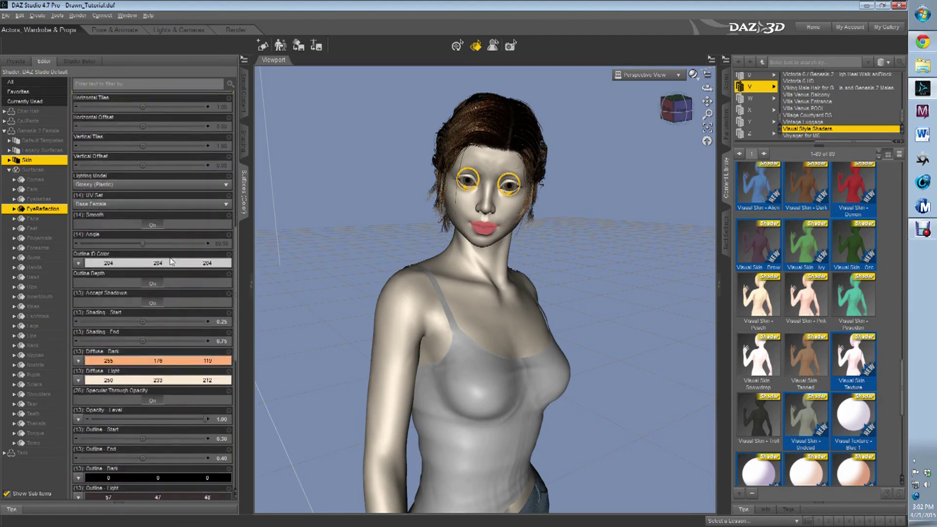
pyautogui.scroll(-2, 170, 256)
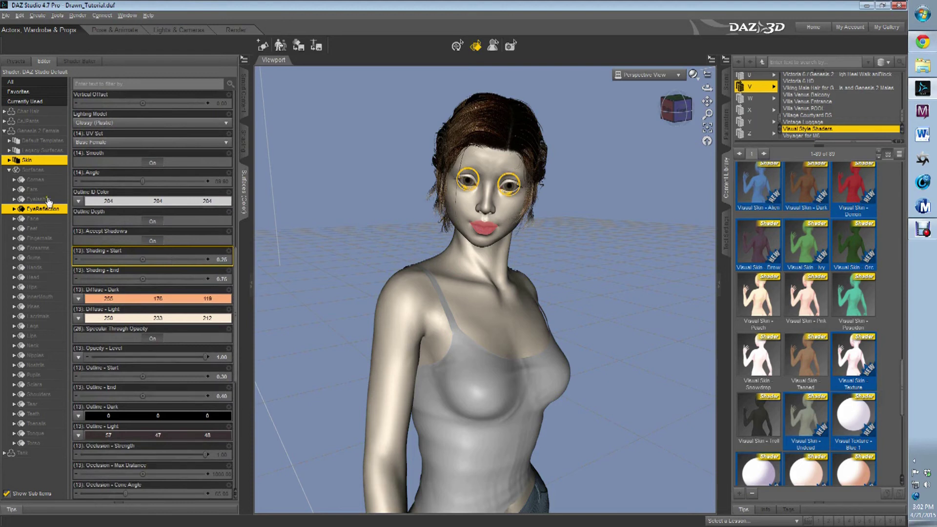
pyautogui.click(37, 209)
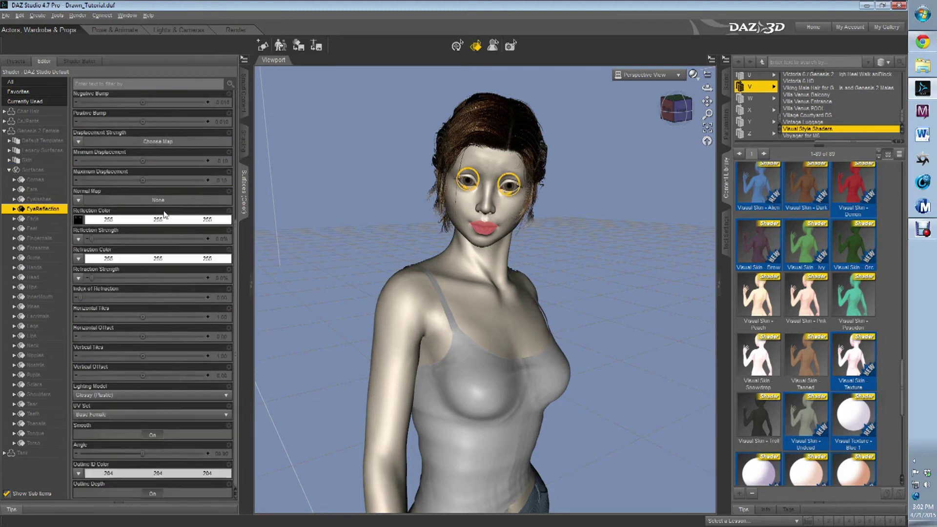
pyautogui.scroll(6, 165, 214)
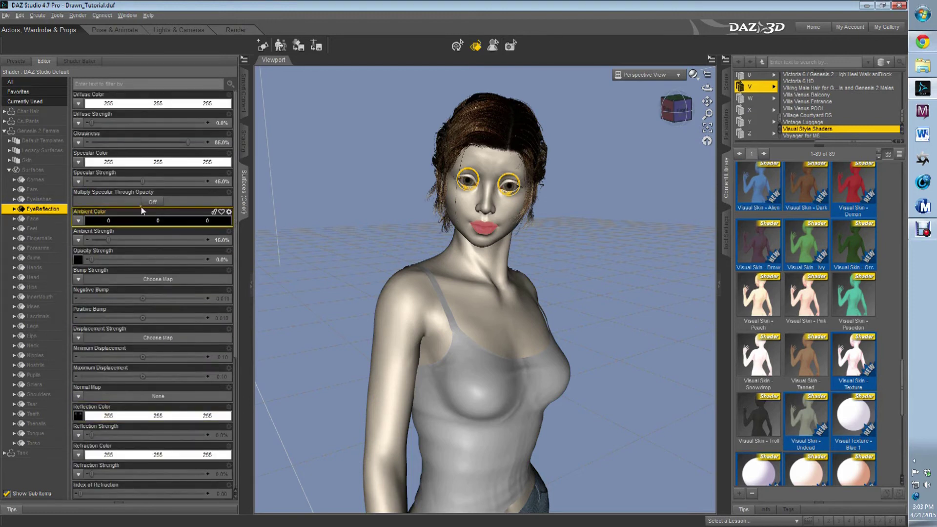
# Select the figure's Cornea surface and set its Opacity Strength and Diffuse Strength to 0%.
pyautogui.click(51, 181)
pyautogui.moveTo(81, 105)
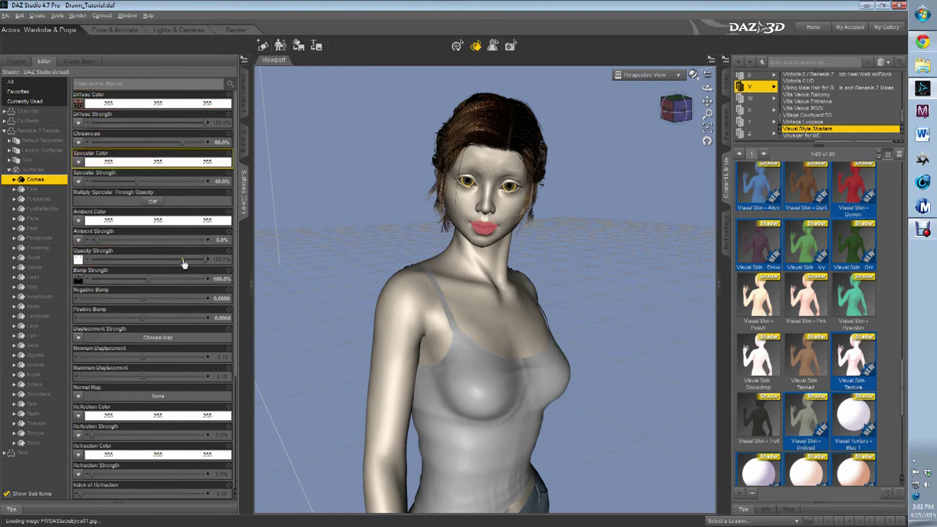
pyautogui.click(219, 259)
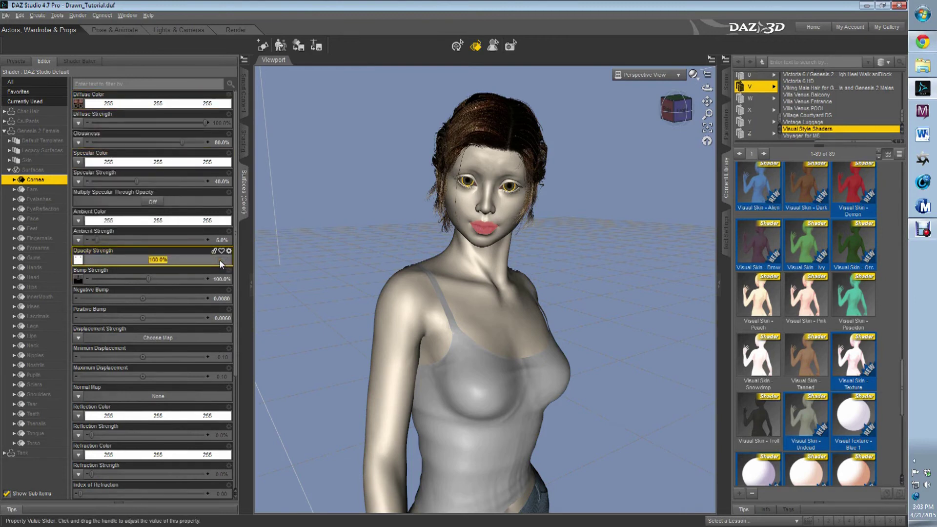
pyautogui.write('20')
pyautogui.click(220, 259)
pyautogui.write('0')
pyautogui.press('Return')
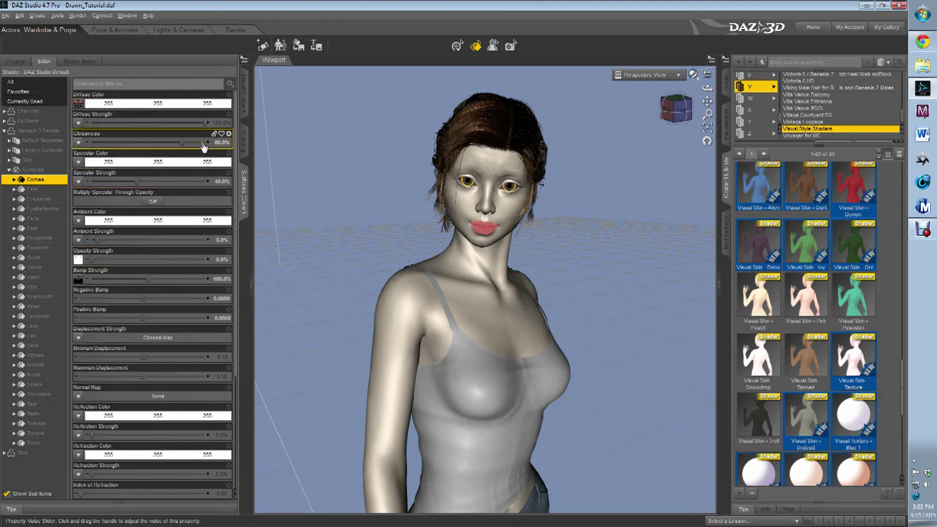
pyautogui.click(218, 123)
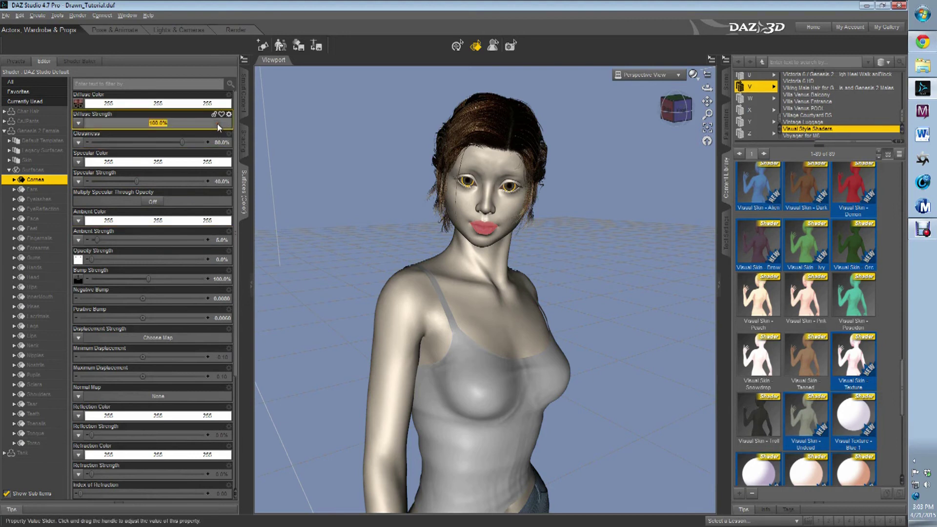
pyautogui.write('0')
pyautogui.press('Return')
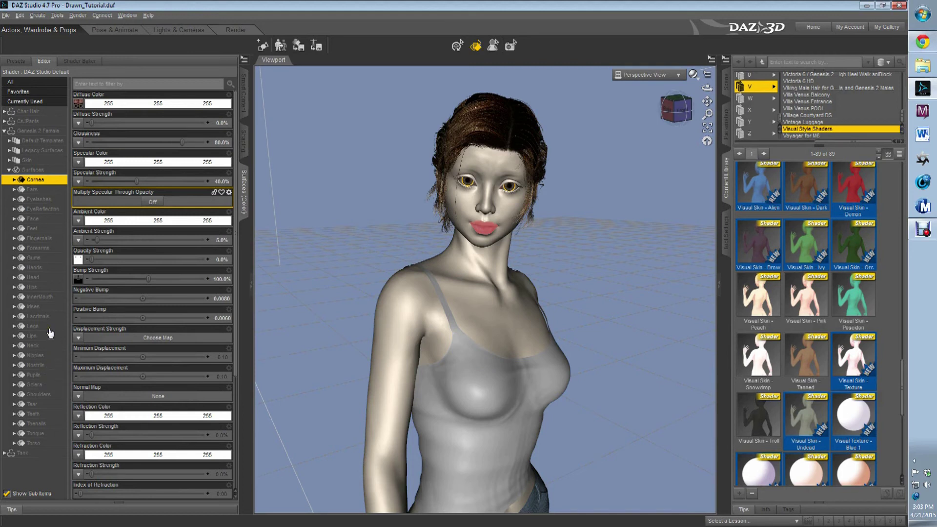
# Apply the Visual Texture - Grey 1 shader preset to the figure's Sclera surface and save the scene.
pyautogui.click(34, 385)
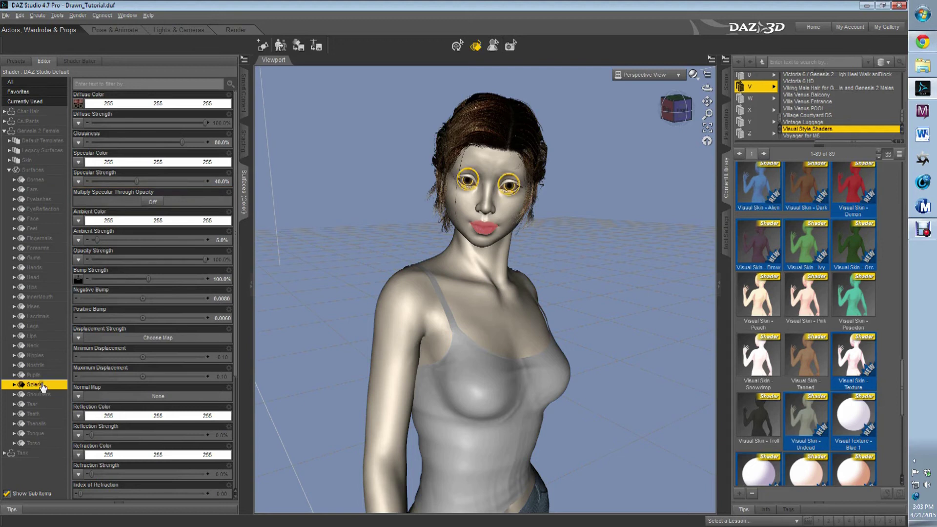
pyautogui.scroll(-3, 841, 309)
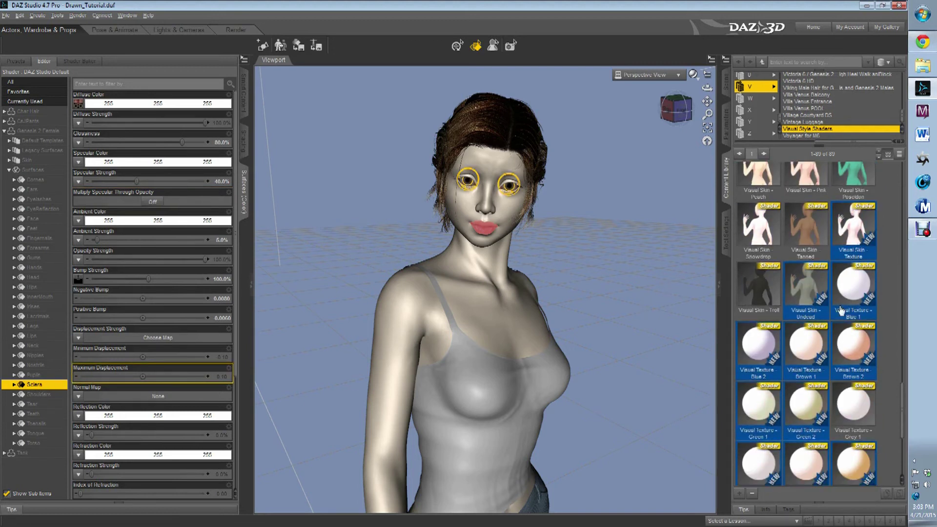
pyautogui.scroll(-3, 841, 309)
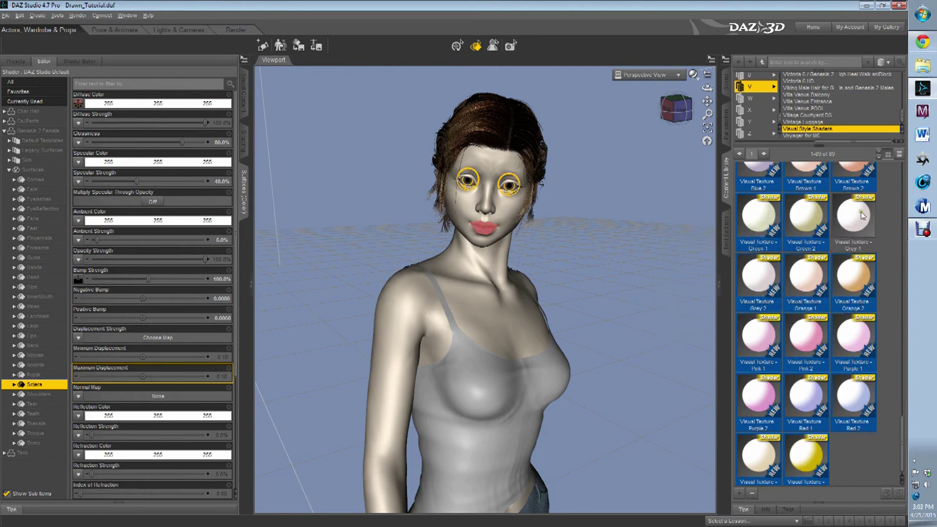
pyautogui.click(862, 215)
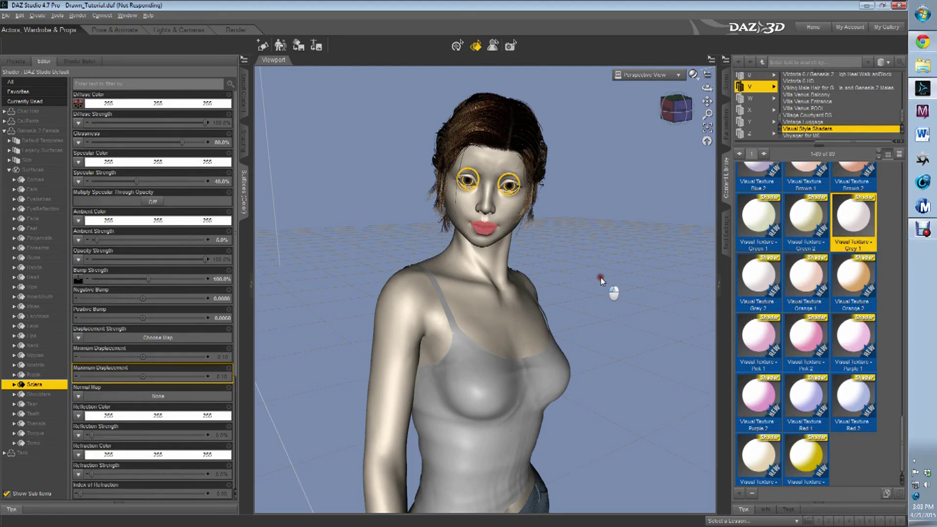
pyautogui.click(5, 15)
pyautogui.click(22, 73)
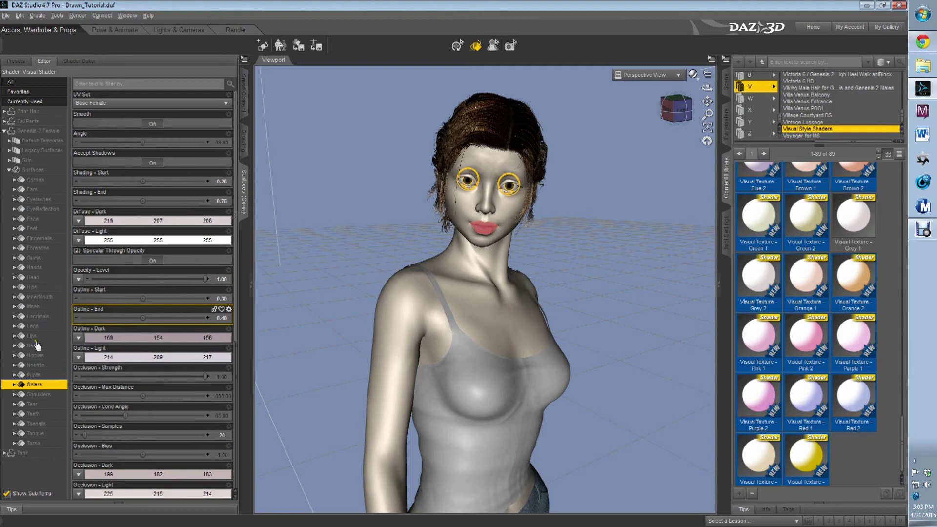
# Try the Visual Colour - Green 2 preset on the Pupils surface and replace it with Visual Colour - Black.
pyautogui.click(34, 375)
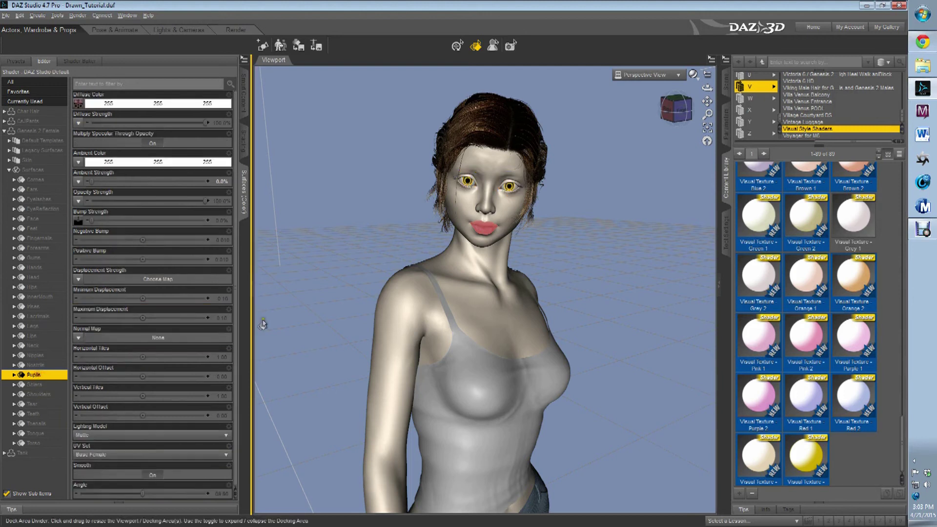
pyautogui.scroll(-8, 825, 308)
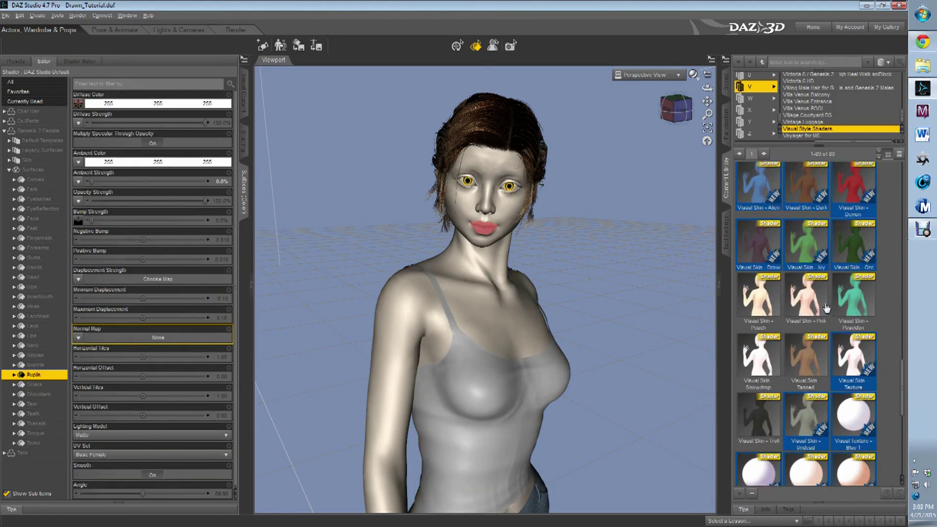
pyautogui.scroll(10, 826, 307)
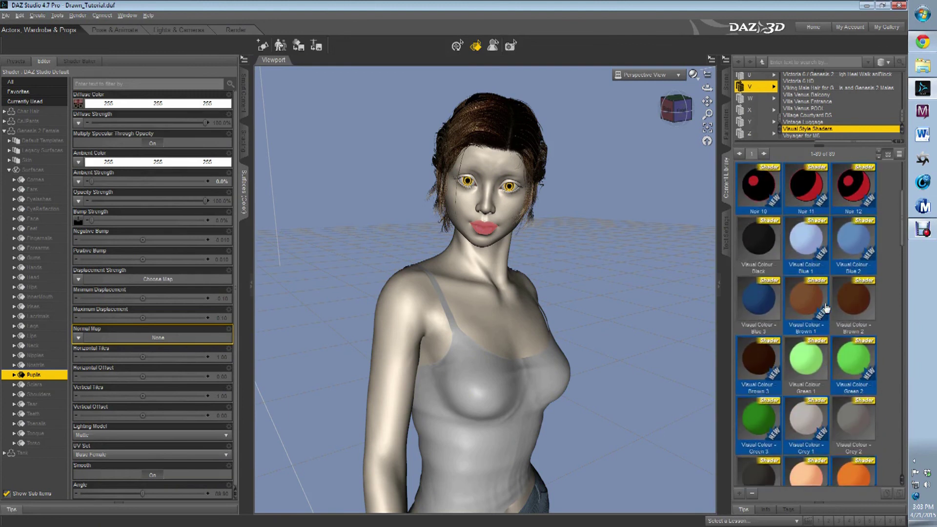
pyautogui.moveTo(851, 363)
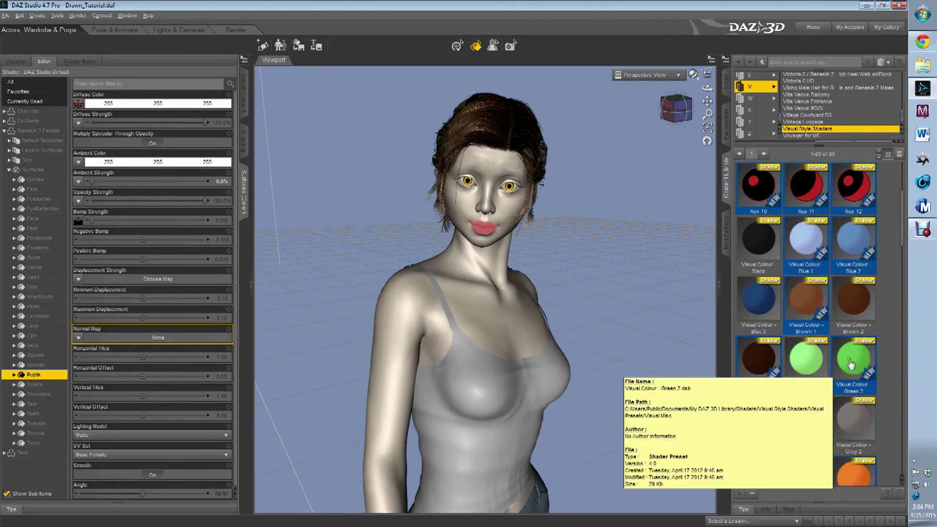
pyautogui.click(850, 363)
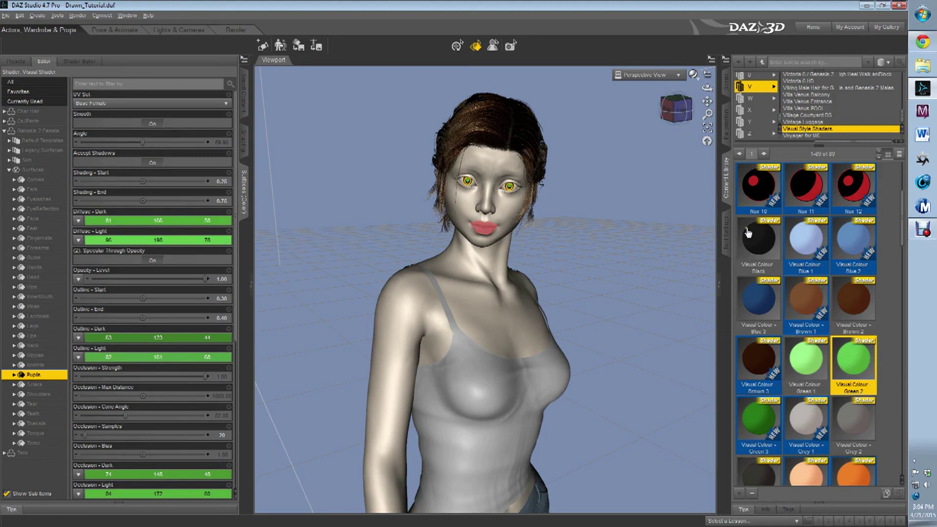
pyautogui.doubleClick(760, 244)
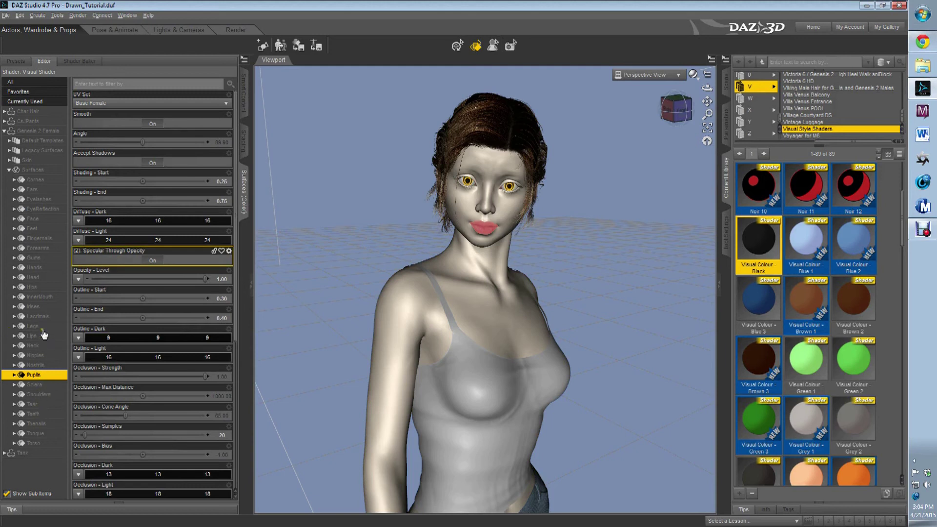
# Apply the Visual Colour - Green 2 preset to the Irises surface and set its Outline - Dark color to black.
pyautogui.click(34, 308)
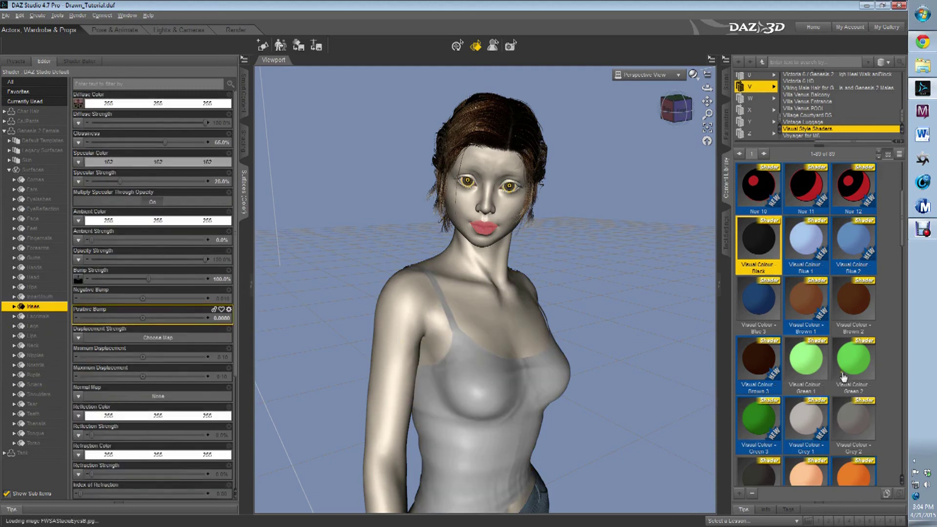
pyautogui.click(866, 356)
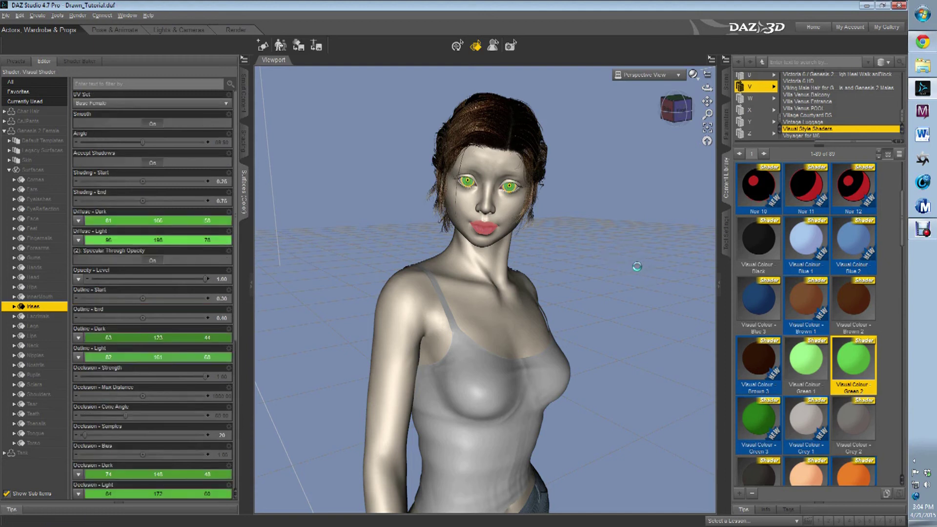
pyautogui.click(157, 338)
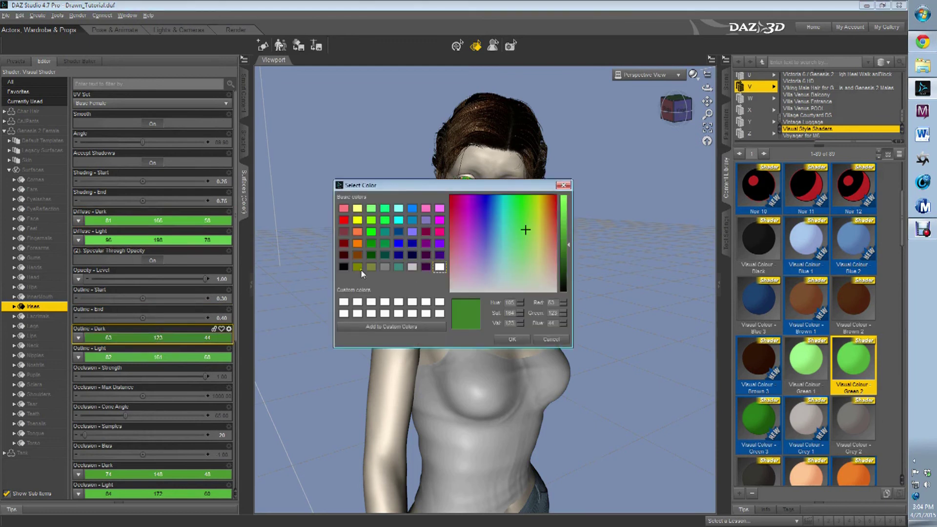
pyautogui.click(344, 268)
pyautogui.click(512, 339)
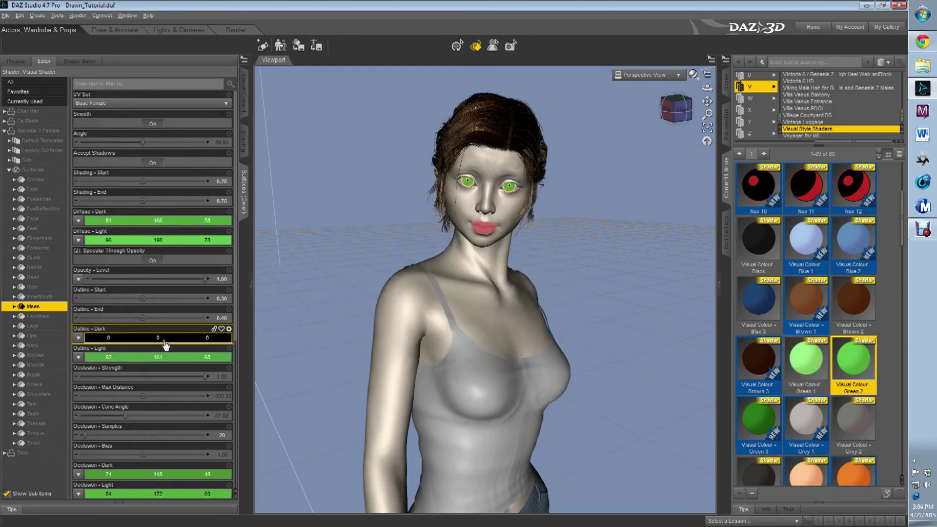
# Set the Outline - Light color of the Irises surface to a near-black RGB 15, 15, 15.
pyautogui.click(144, 358)
pyautogui.click(344, 267)
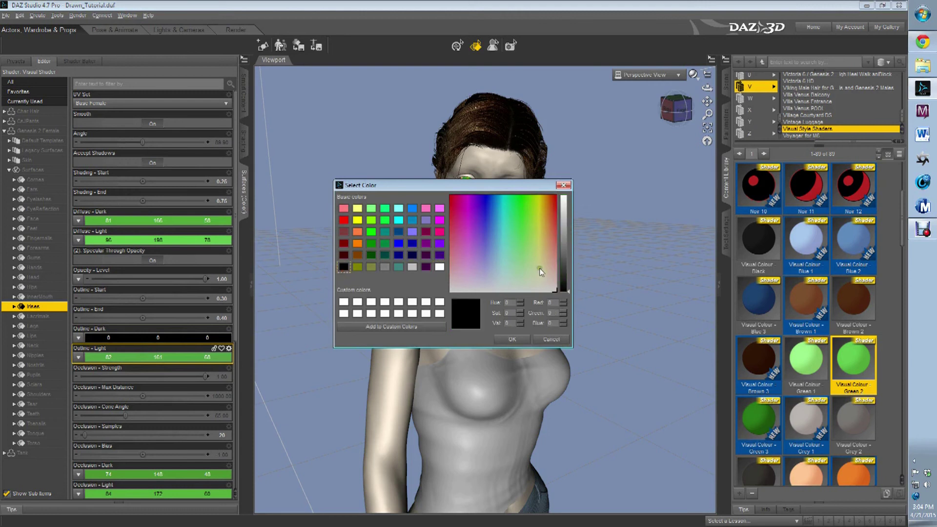
pyautogui.click(568, 290)
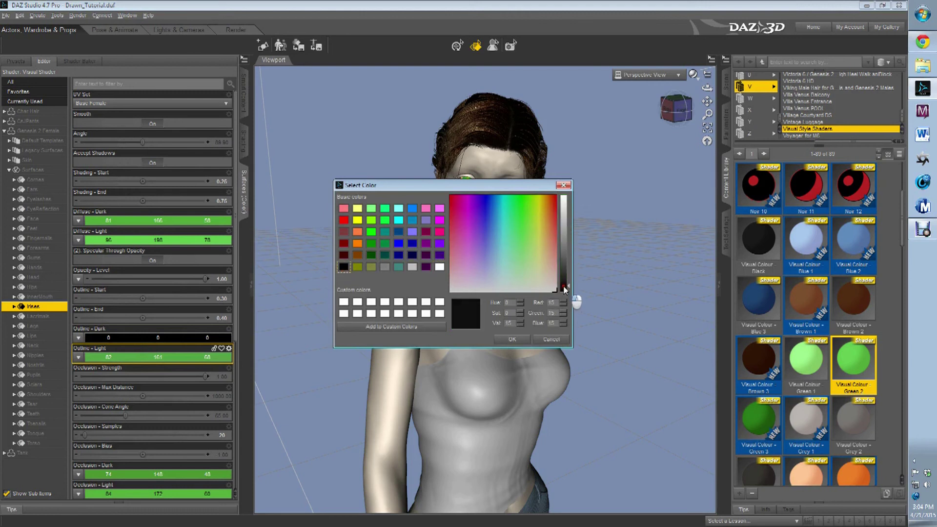
pyautogui.click(511, 339)
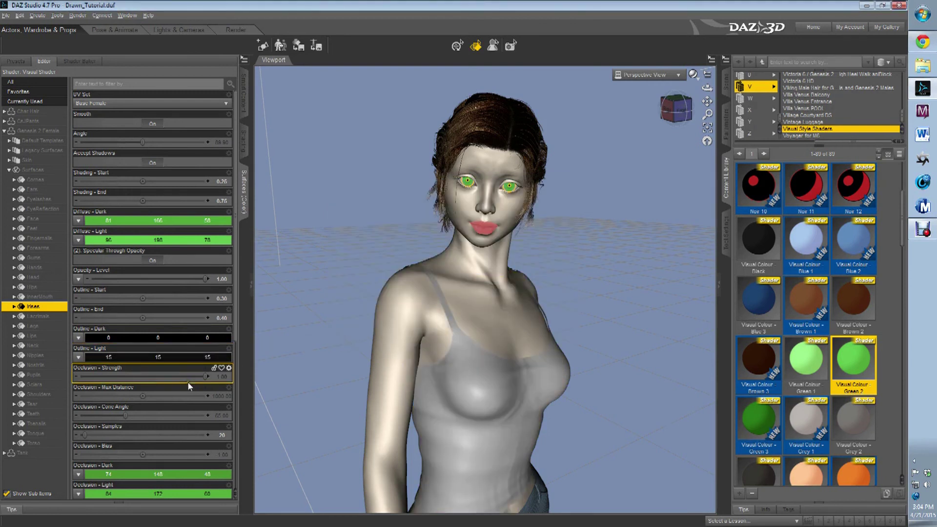
pyautogui.scroll(-5, 178, 256)
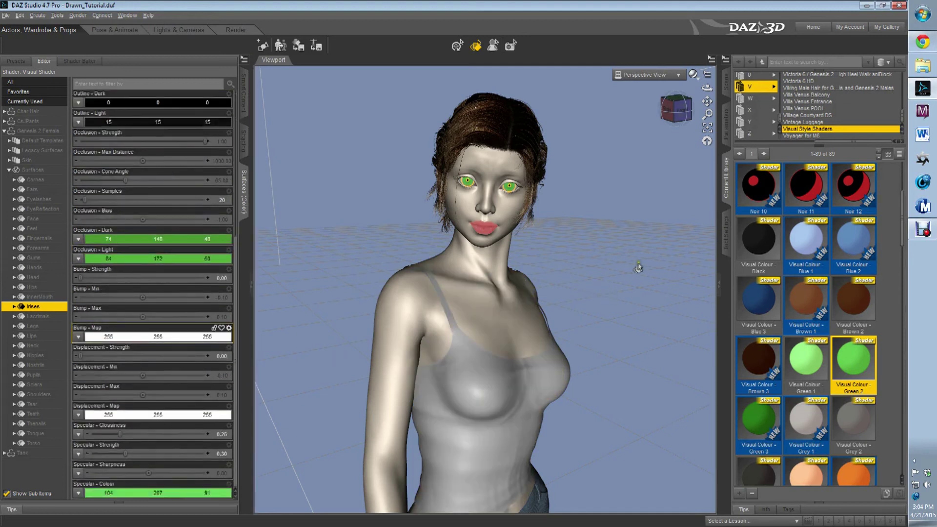
# Apply the Visual Colour - Green 1 shader preset to the tank's Top surface.
pyautogui.click(477, 390)
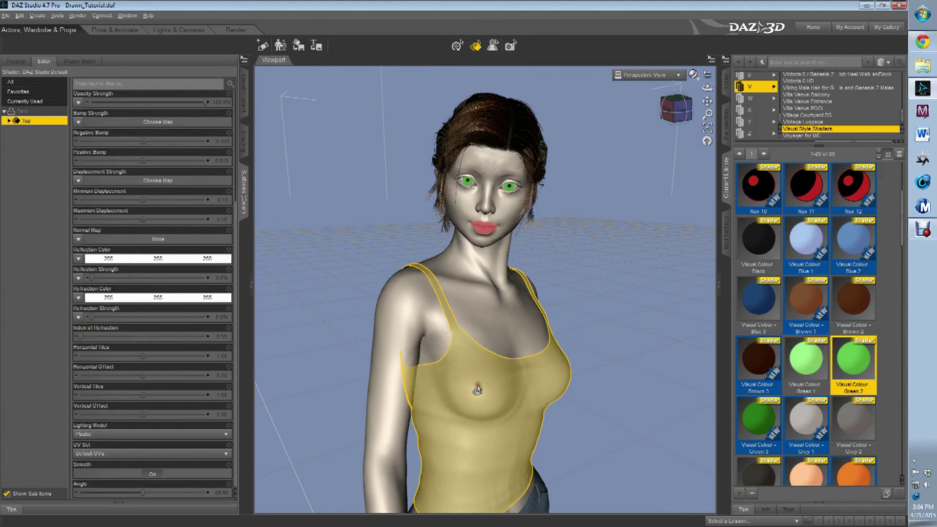
pyautogui.hotkey('ctrl', 'f')
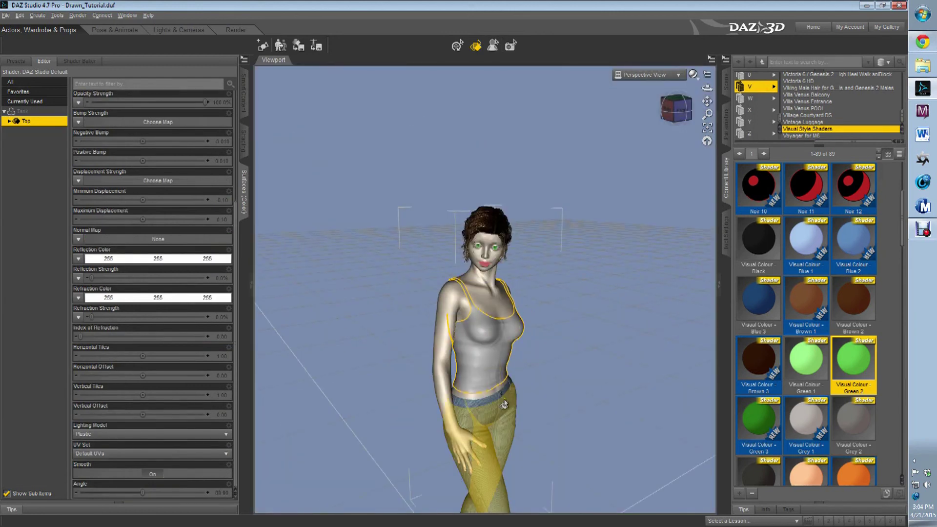
pyautogui.scroll(5, 581, 330)
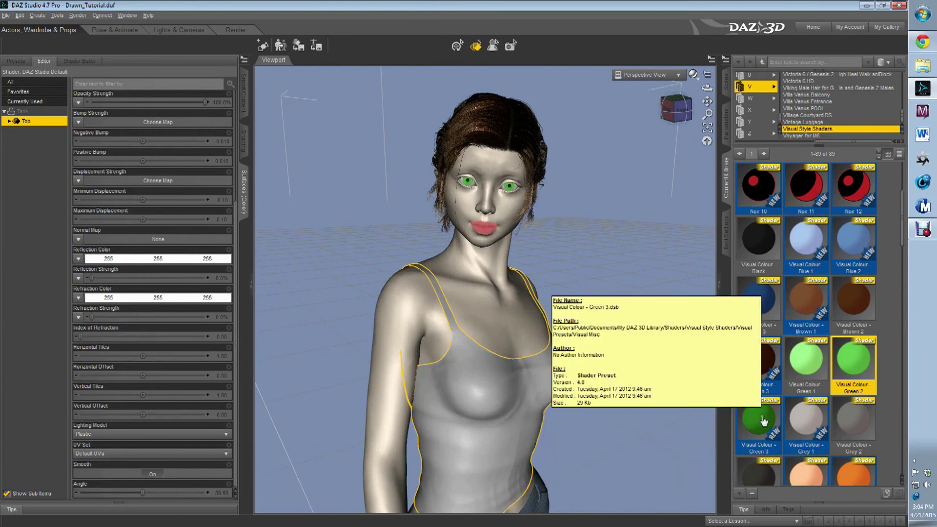
pyautogui.click(815, 363)
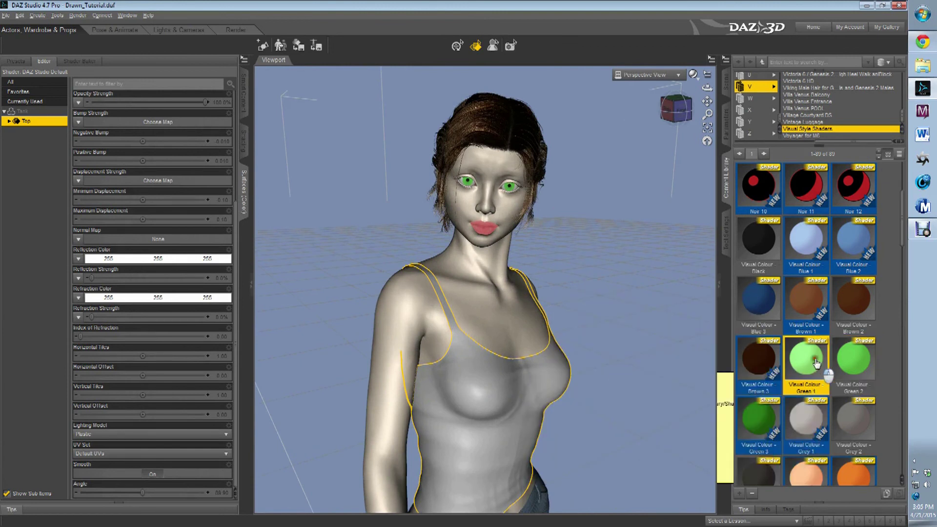
pyautogui.doubleClick(815, 363)
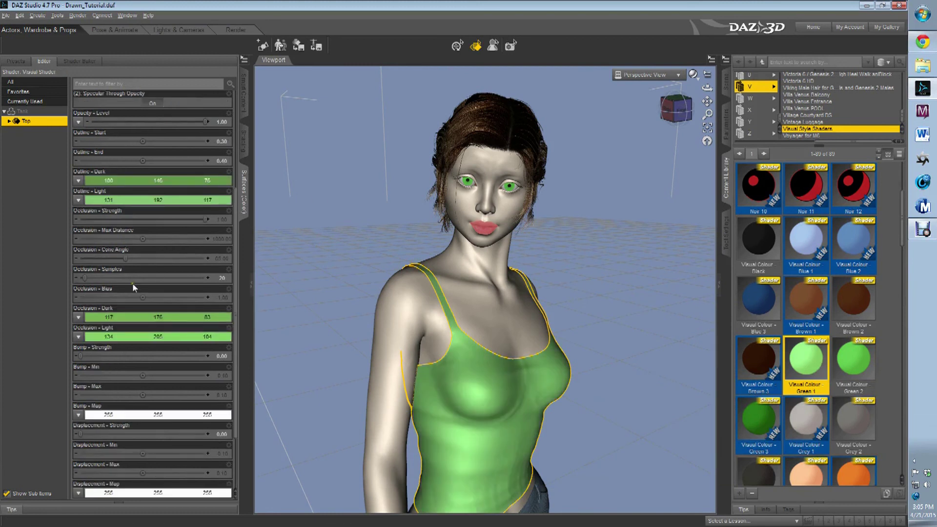
# Set the Outline - Dark color of the tank's Top surface to black.
pyautogui.click(173, 182)
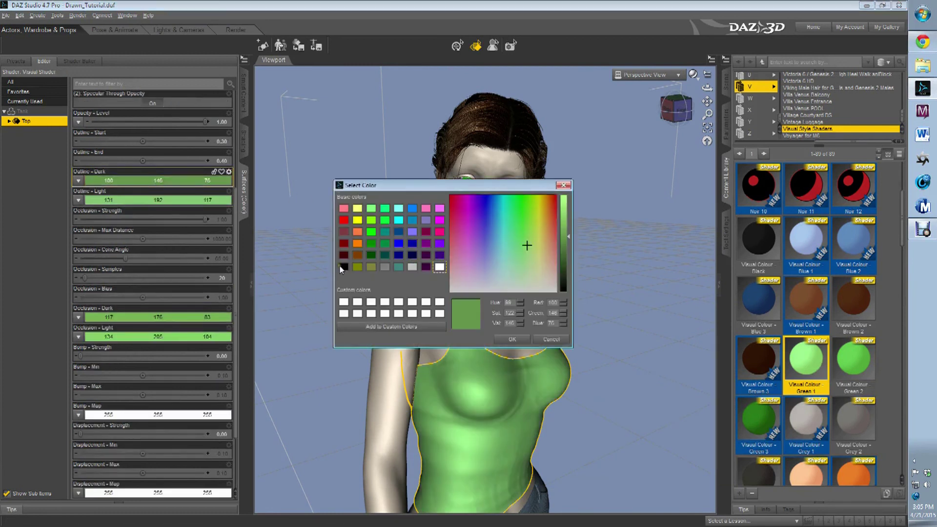
pyautogui.click(344, 267)
pyautogui.click(511, 339)
# Set the Outline - Light color of the tank's Top surface to a very dark RGB 29, 27, 26.
pyautogui.click(146, 200)
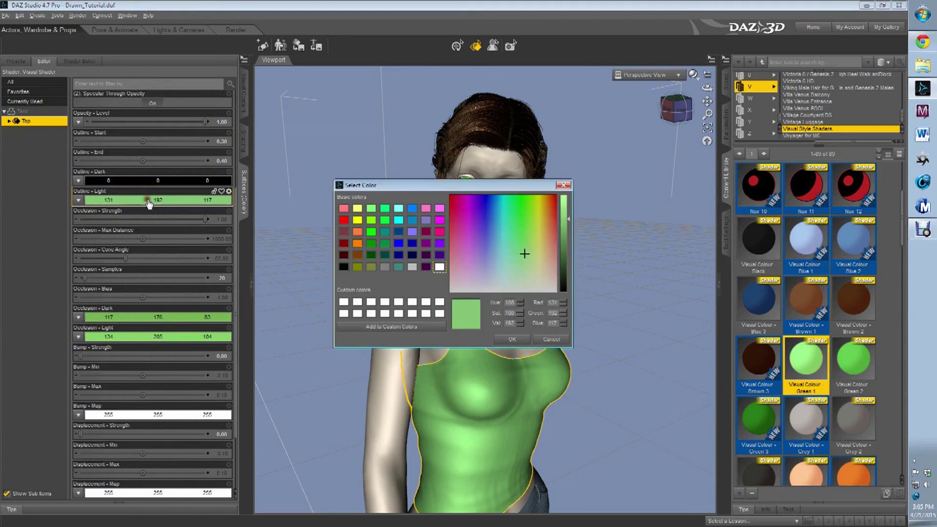
pyautogui.click(344, 266)
pyautogui.click(546, 282)
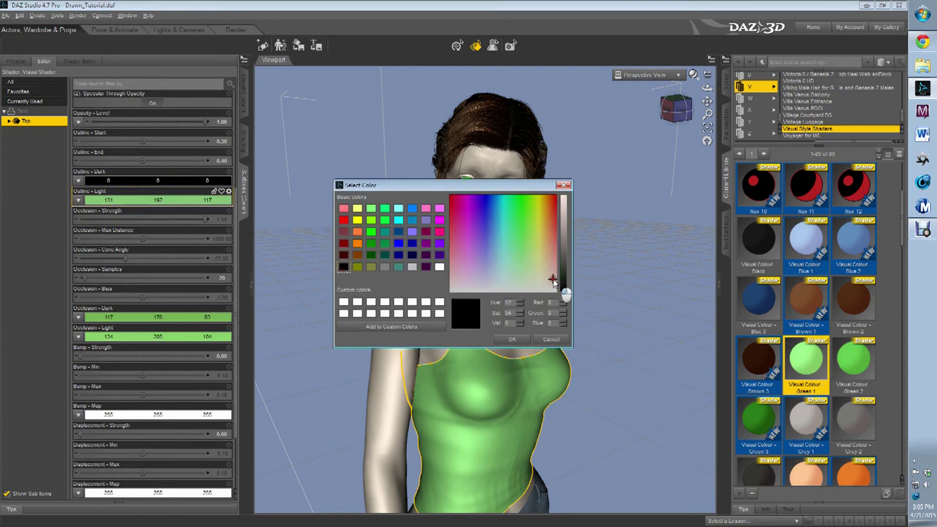
pyautogui.click(567, 281)
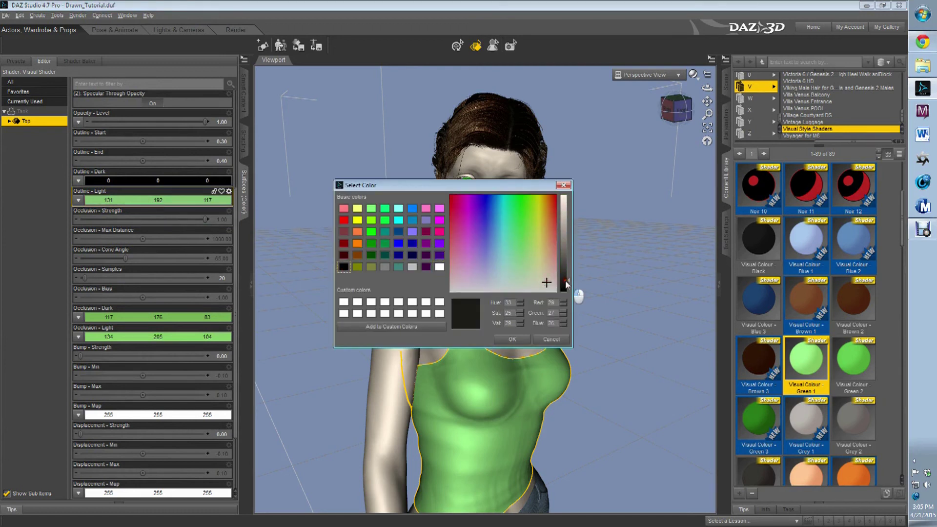
pyautogui.click(508, 340)
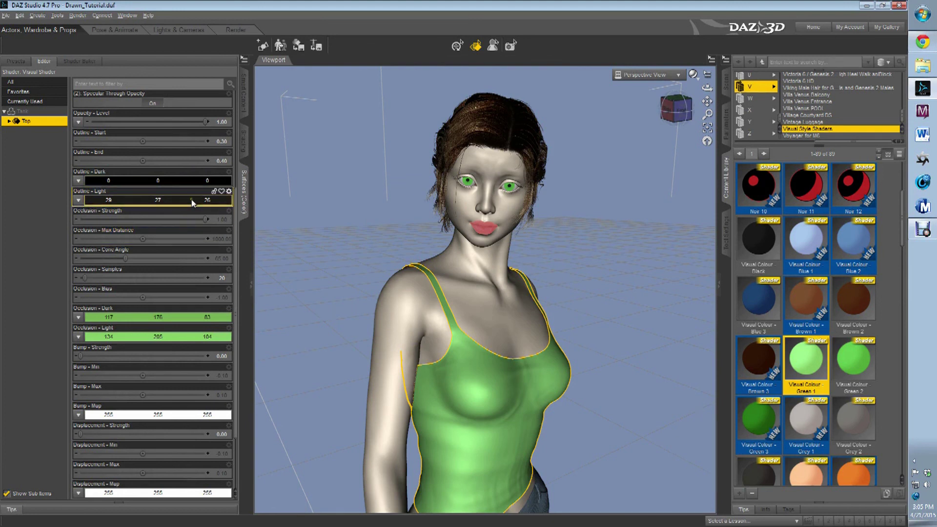
# Set the tank top's Outline - Start to 0.10 and its Outline - End to 0.60.
pyautogui.scroll(3, 205, 207)
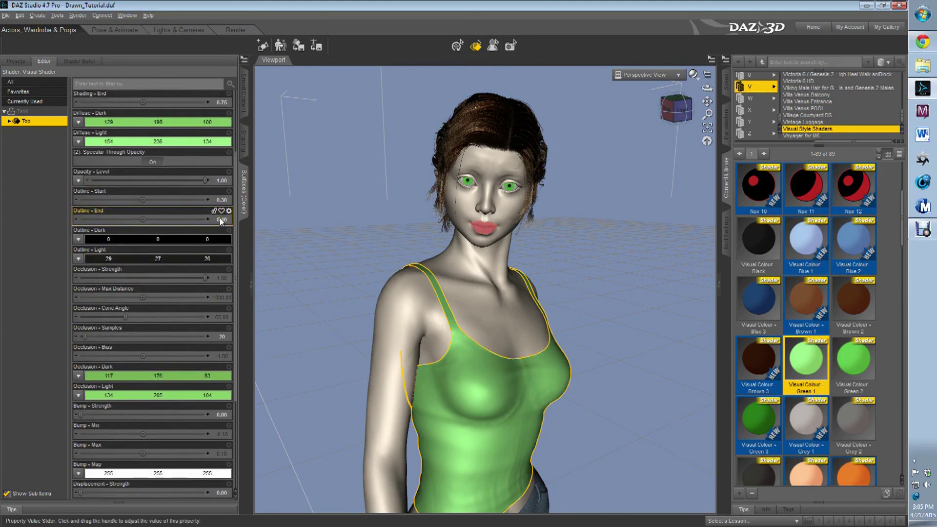
pyautogui.click(222, 200)
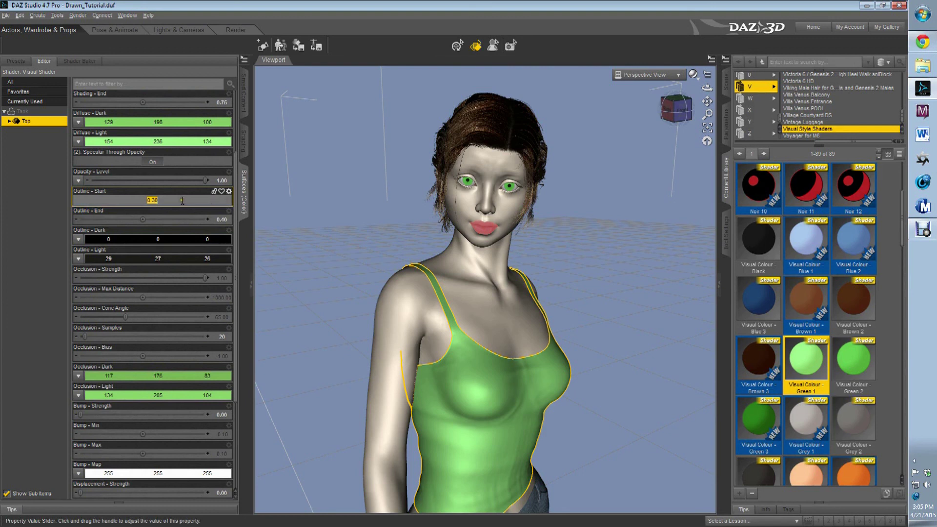
pyautogui.click(153, 201)
pyautogui.press('BackSpace')
pyautogui.press('BackSpace')
pyautogui.write('0.1')
pyautogui.press('Tab')
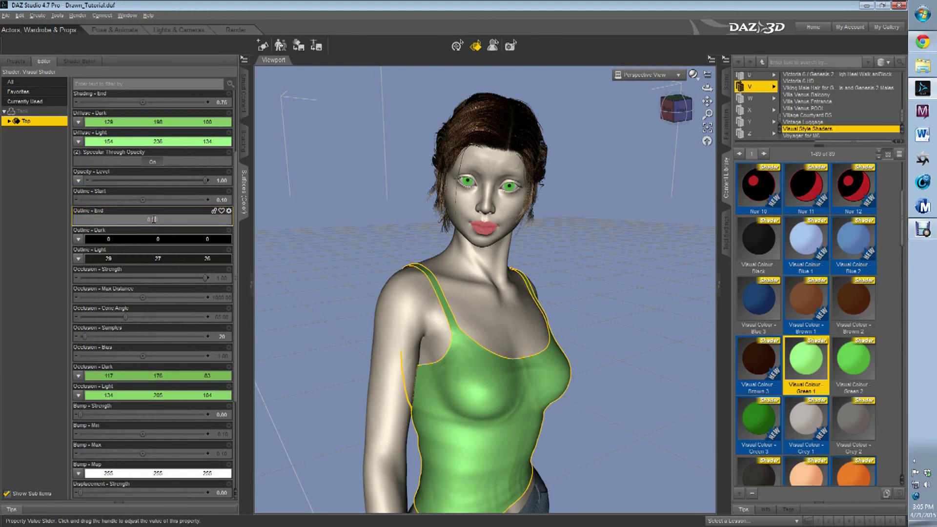
pyautogui.write('0.6')
pyautogui.press('Tab')
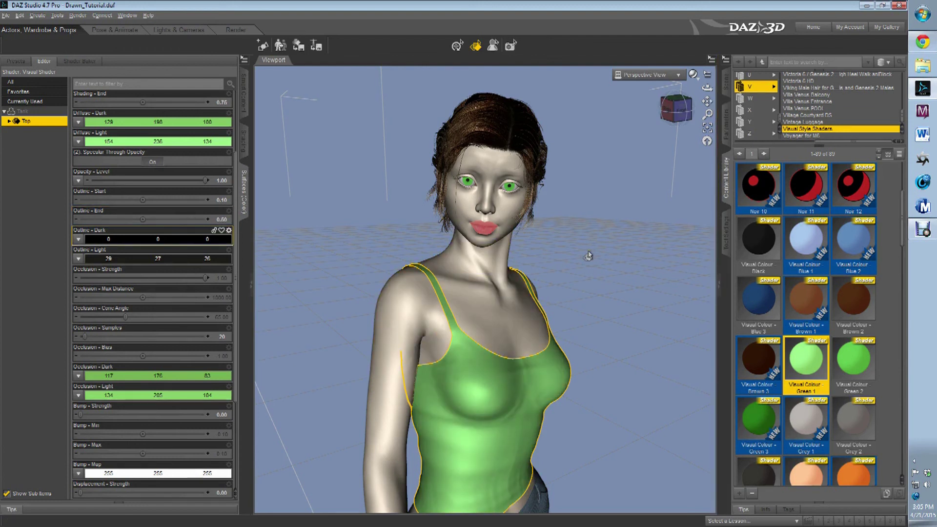
# Clear the surface selection, frame the figure's upper body in the viewport and save the scene.
pyautogui.click(457, 45)
pyautogui.click(608, 225)
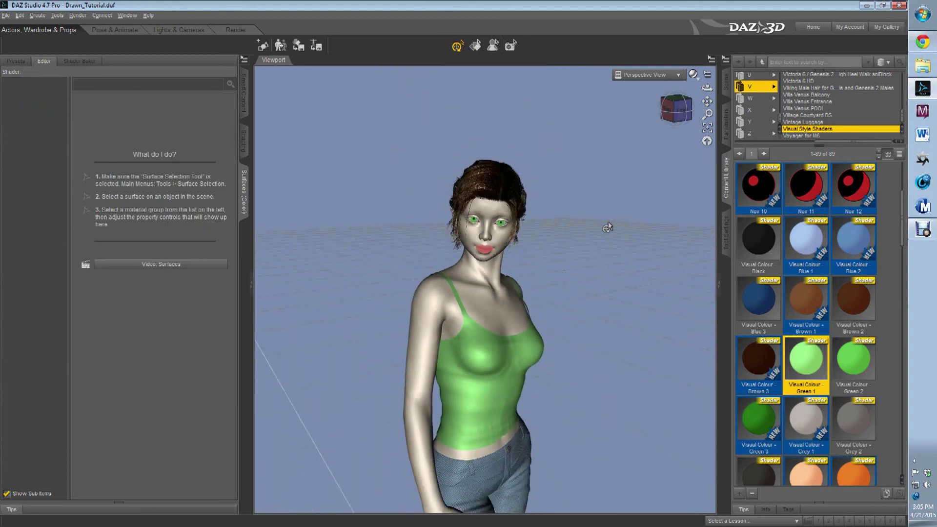
pyautogui.moveTo(707, 101); pyautogui.dragTo(707, 97)
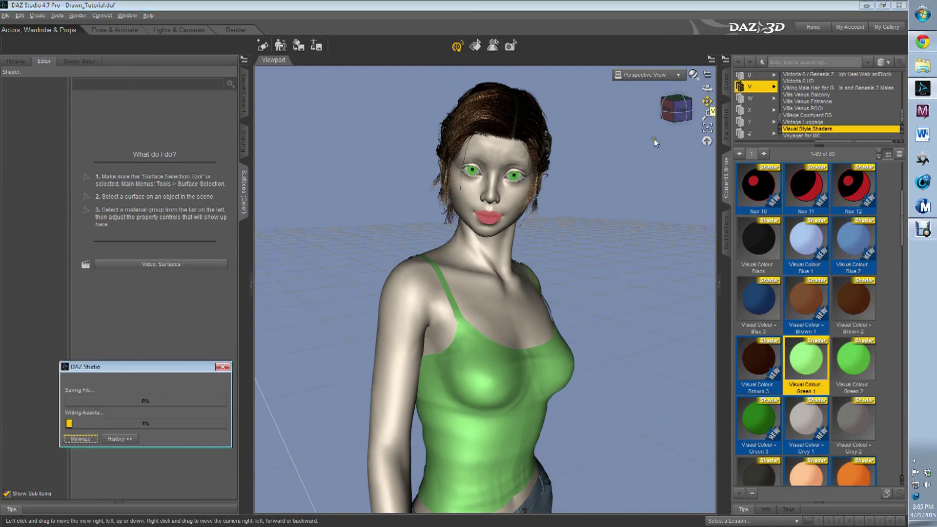
# Switch to the Render activity and spot-render the figure's face and upper body to check the shaders.
pyautogui.click(511, 45)
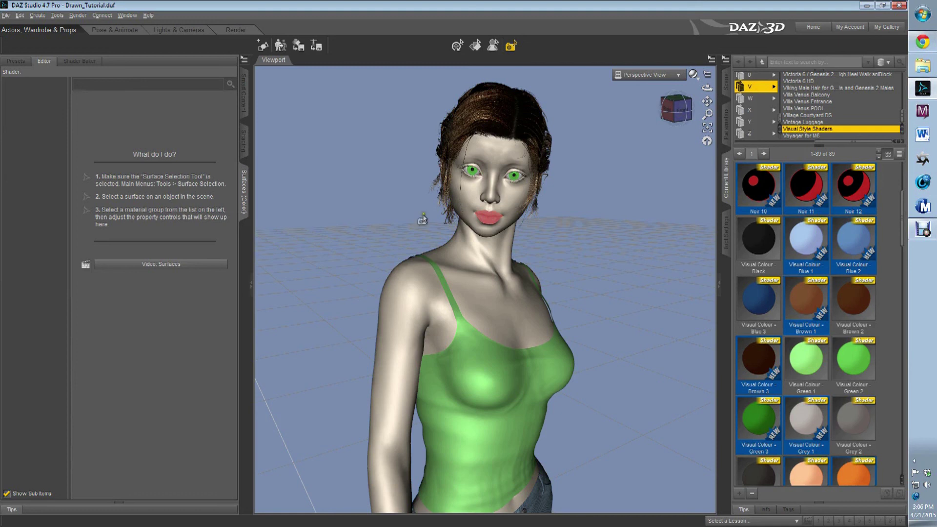
pyautogui.moveTo(347, 103); pyautogui.dragTo(644, 436)
pyautogui.click(236, 30)
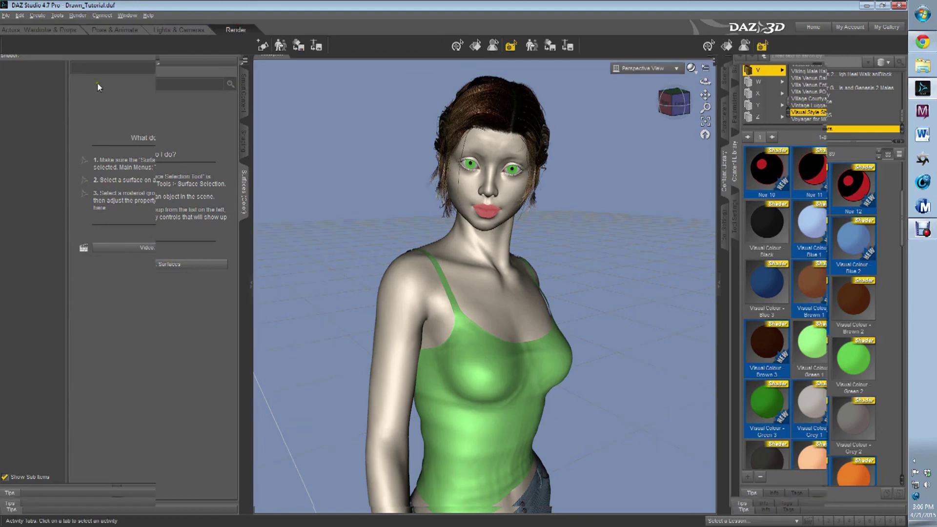
pyautogui.click(97, 83)
pyautogui.click(83, 61)
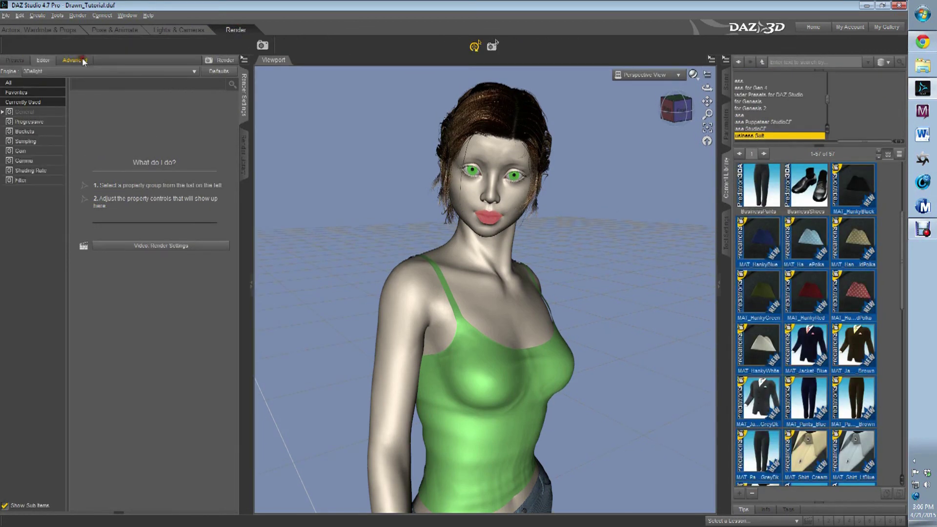
pyautogui.click(492, 46)
pyautogui.moveTo(314, 79); pyautogui.dragTo(502, 254)
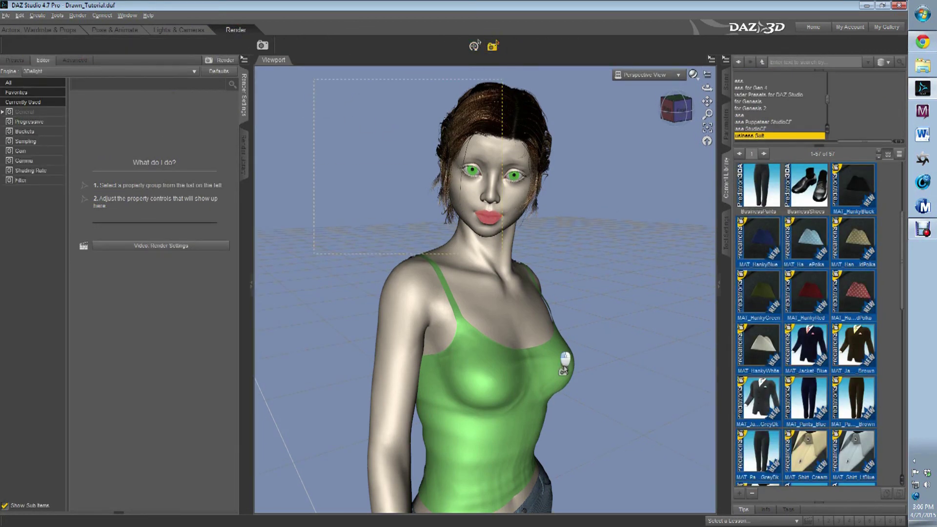
pyautogui.click(626, 463)
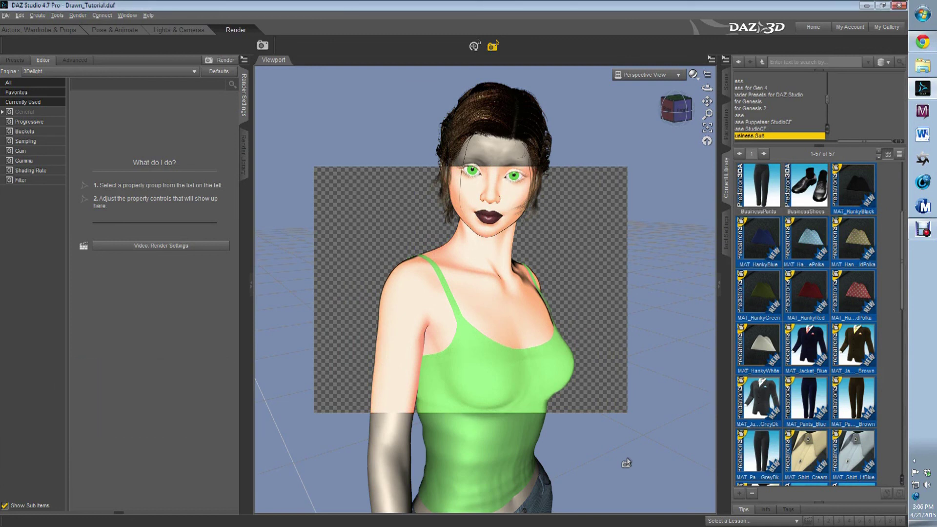
# Spot-render the figure from head to hips in a wider view, then clear the preview.
pyautogui.scroll(-5, 626, 462)
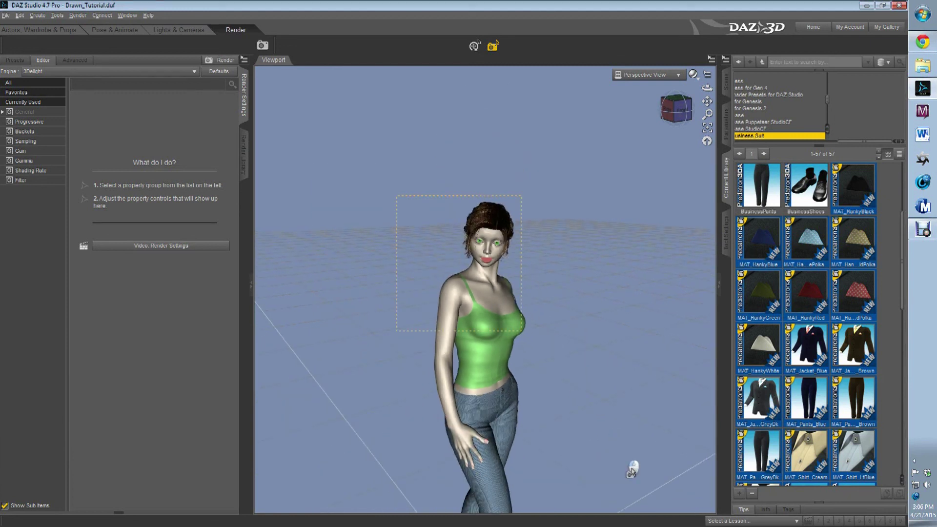
pyautogui.hotkey('ctrl', 'r')
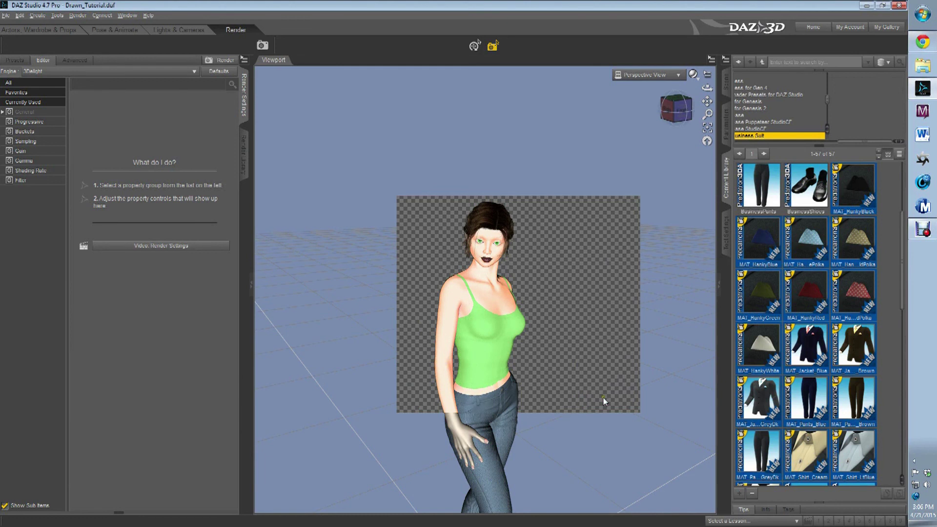
pyautogui.click(585, 296)
pyautogui.click(931, 228)
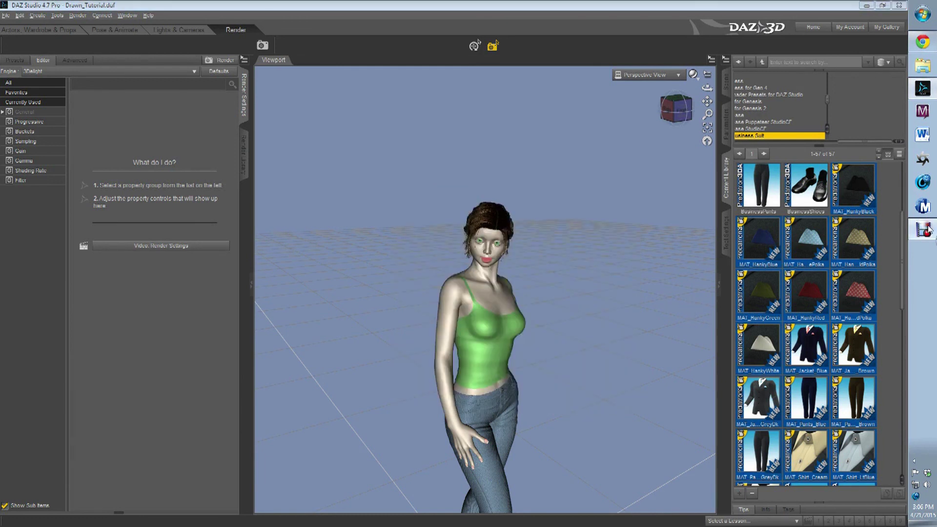